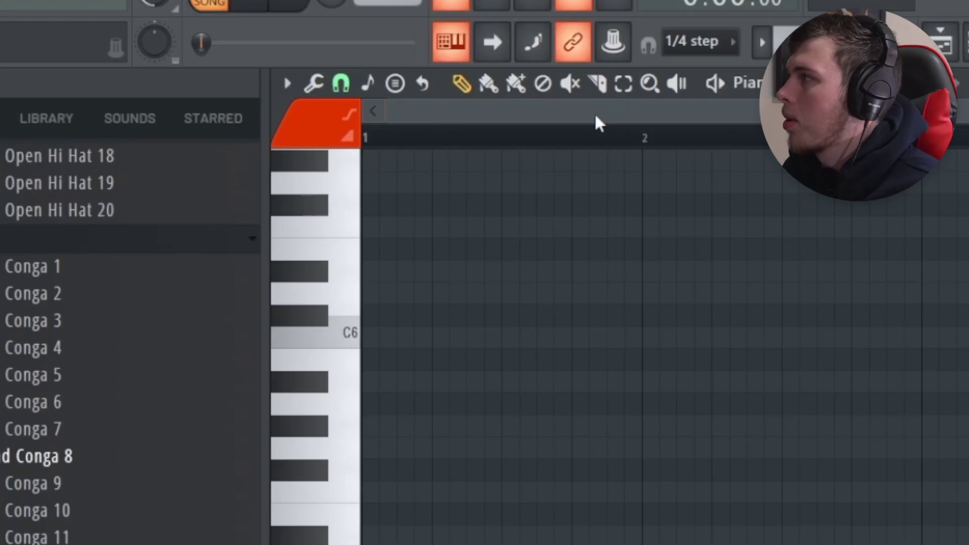
Set the piano roll scale highlighting to C Minor Natural (Aeolian).
{"action": "left_click", "coordinate": [287, 84]}
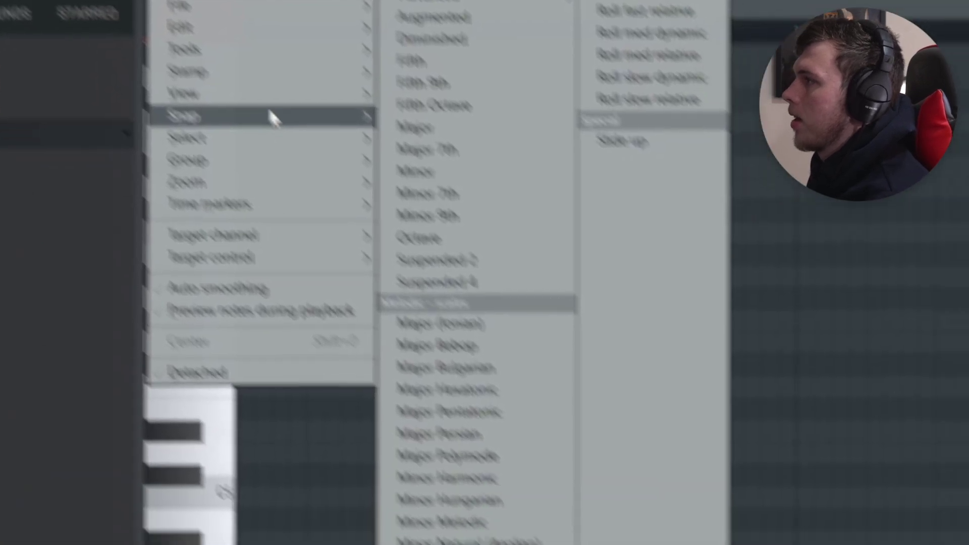
{"action": "mouse_move", "coordinate": [290, 184]}
{"action": "mouse_move", "coordinate": [562, 526]}
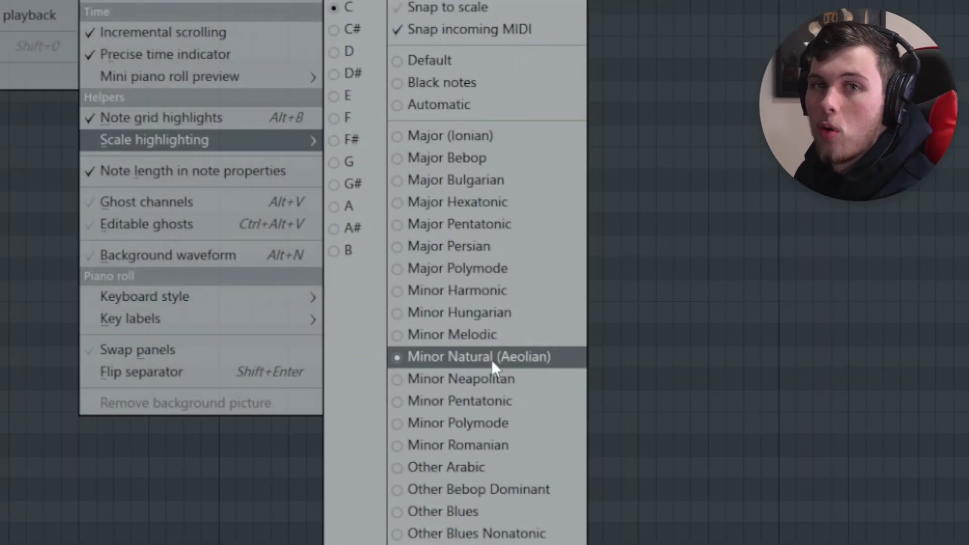
{"action": "left_click", "coordinate": [492, 357]}
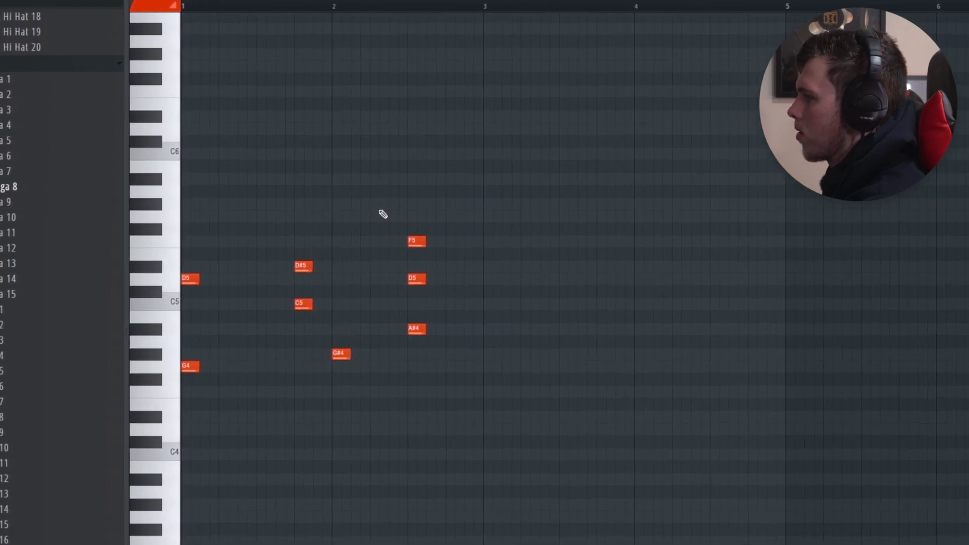
Extend the short chord notes with legato, align the G#4 with the C5 and D#5 chord, and play back the repeated progression.
{"action": "key", "text": "ctrl+l"}
{"action": "key", "text": "space"}
{"action": "left_click_drag", "start_coordinate": [355, 354], "coordinate": [346, 353]}
{"action": "key", "text": "space"}
{"action": "left_click_drag", "start_coordinate": [317, 229], "coordinate": [313, 314]}
{"action": "right_click", "coordinate": [330, 315]}
{"action": "left_click_drag", "start_coordinate": [317, 270], "coordinate": [385, 268]}
{"action": "left_click", "coordinate": [341, 346]}
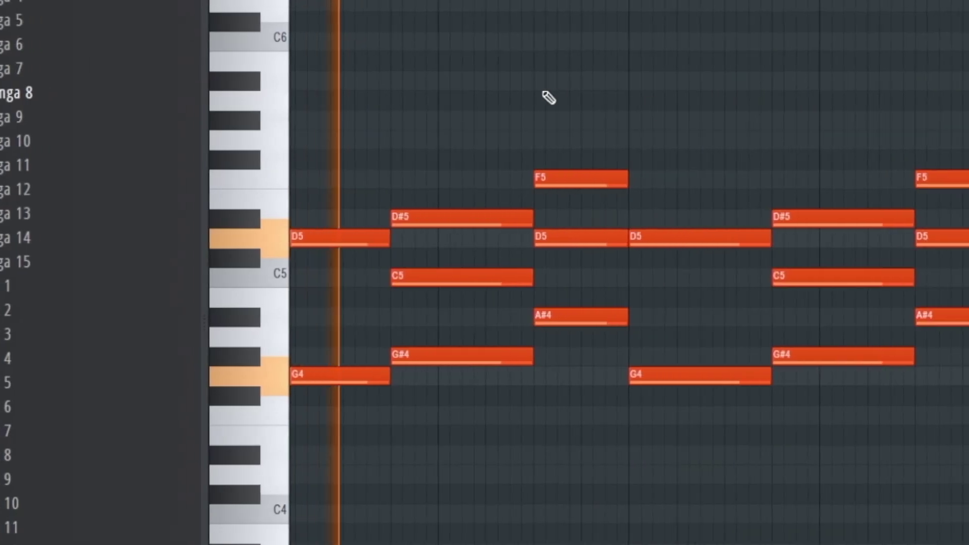
{"action": "left_click_drag", "start_coordinate": [549, 97], "coordinate": [856, 71]}
{"action": "scroll", "coordinate": [609, 84], "scroll_direction": "up", "scroll_amount": 1}
{"action": "scroll", "coordinate": [618, 35], "scroll_direction": "up", "scroll_amount": 1}
{"action": "left_click_drag", "start_coordinate": [618, 35], "coordinate": [912, 32]}
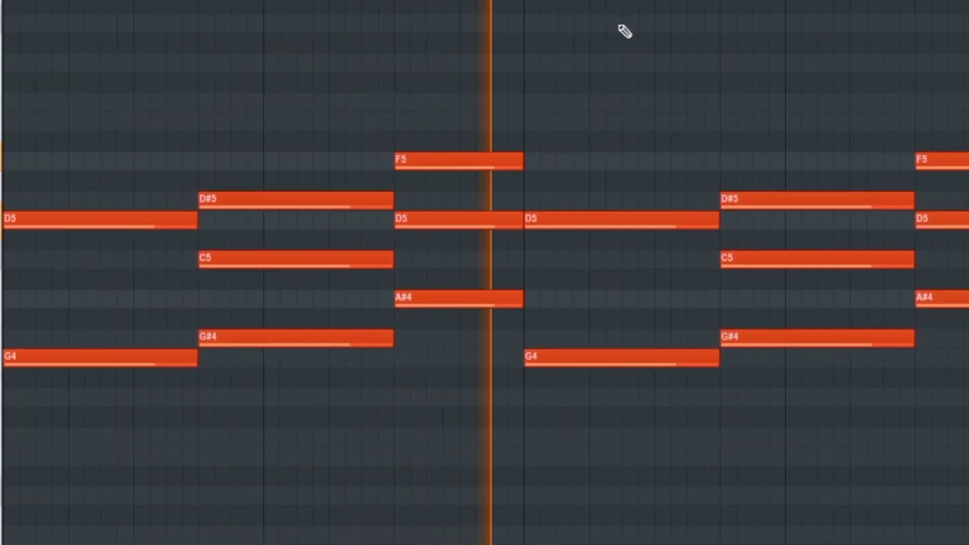
{"action": "scroll", "coordinate": [682, 31], "scroll_direction": "down", "scroll_amount": 1}
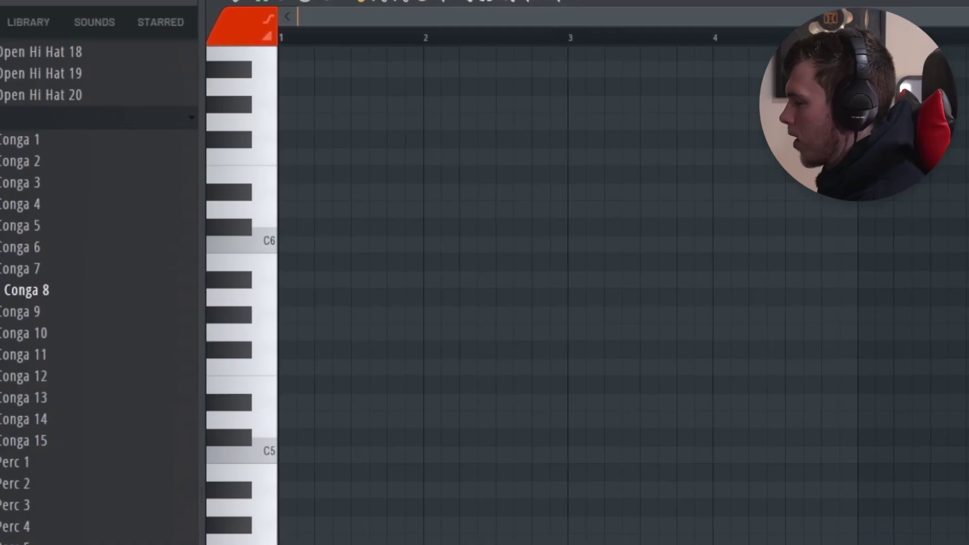
Draw the ElectraX #2 melody from G5 at bar 1 through A#5 and C6 up to D#6, and play it back.
{"action": "left_click", "coordinate": [259, 330]}
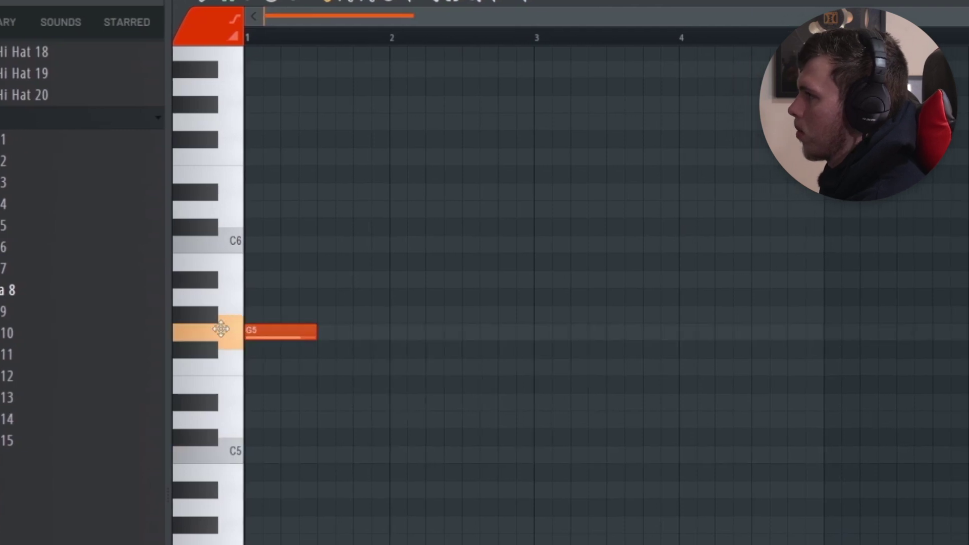
{"action": "left_click", "coordinate": [403, 314]}
{"action": "left_click", "coordinate": [471, 279]}
{"action": "key", "text": "space"}
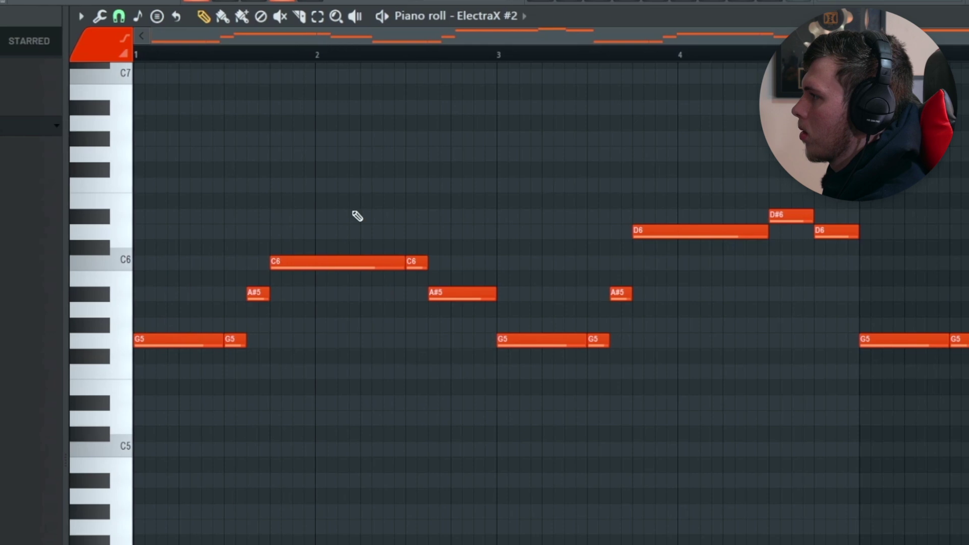
{"action": "key", "text": "space"}
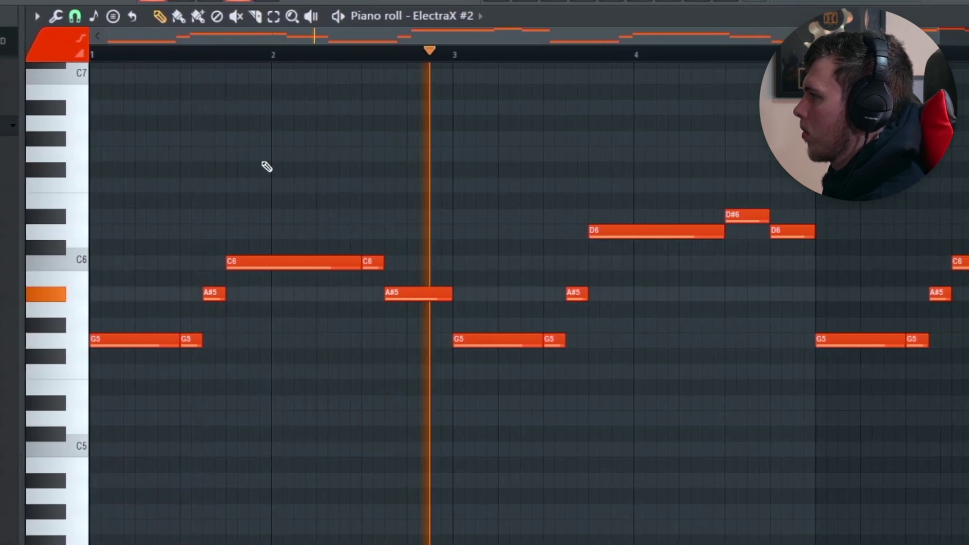
{"action": "scroll", "coordinate": [266, 166], "scroll_direction": "down", "scroll_amount": 1}
{"action": "scroll", "coordinate": [282, 165], "scroll_direction": "up", "scroll_amount": 1}
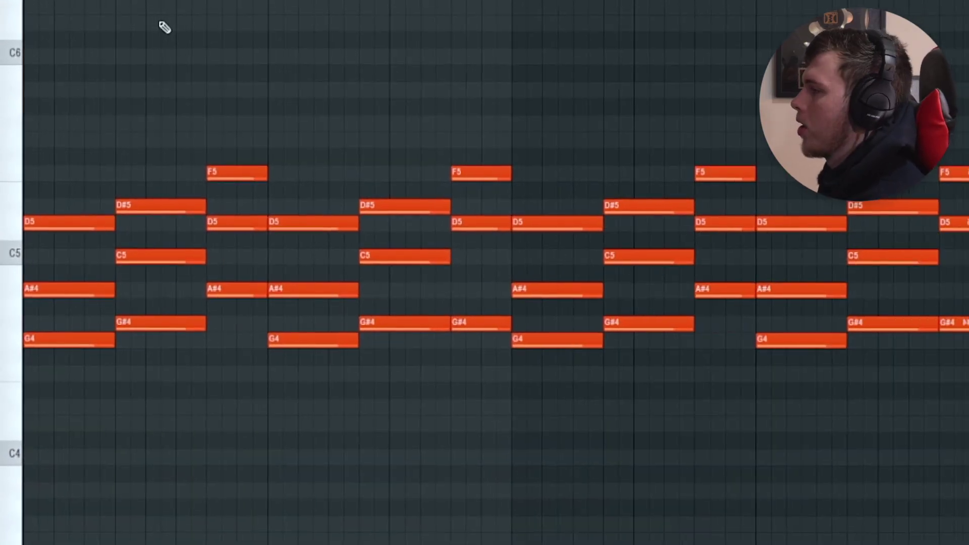
Play the chord pattern and arpeggiate it with the Flip pattern, range 1 and Time sync.
{"action": "key", "text": "space"}
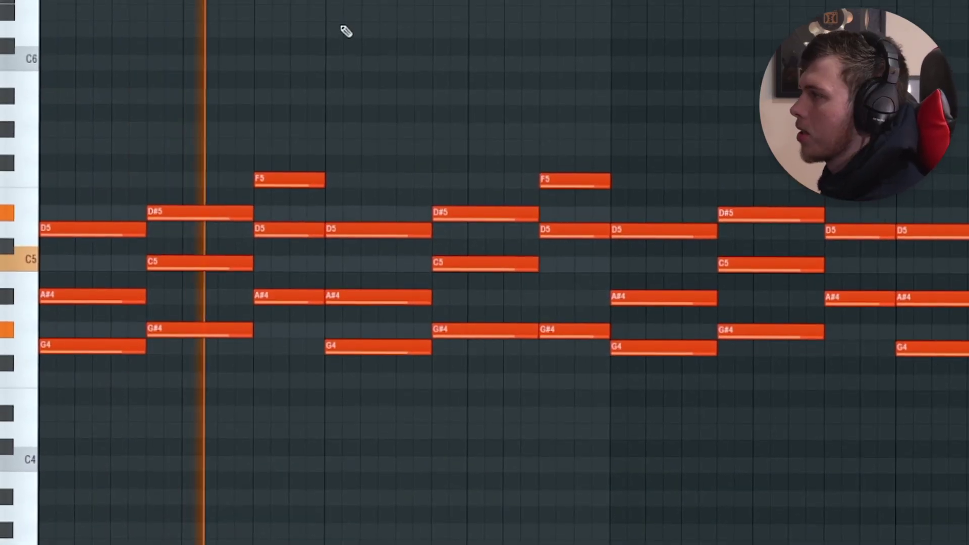
{"action": "key", "text": "alt+a"}
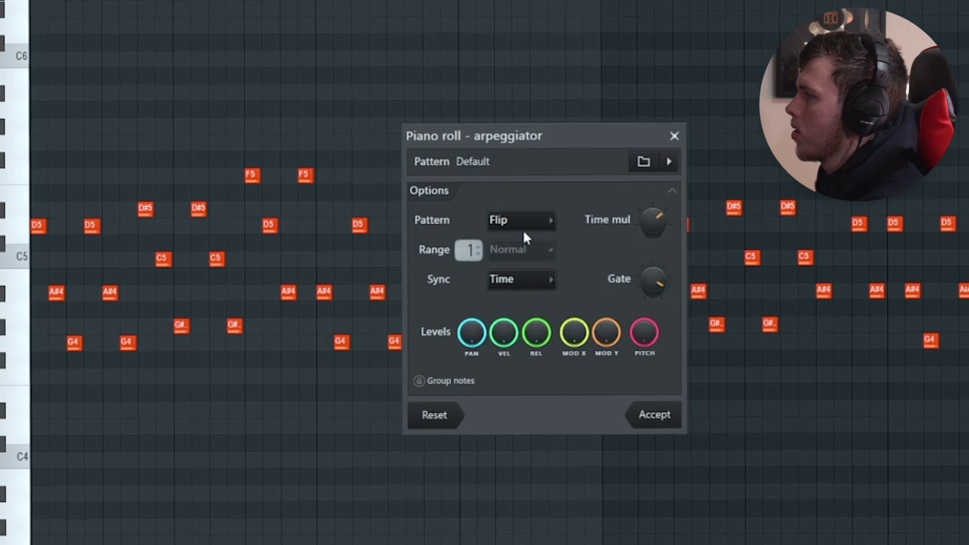
{"action": "left_click", "coordinate": [657, 415]}
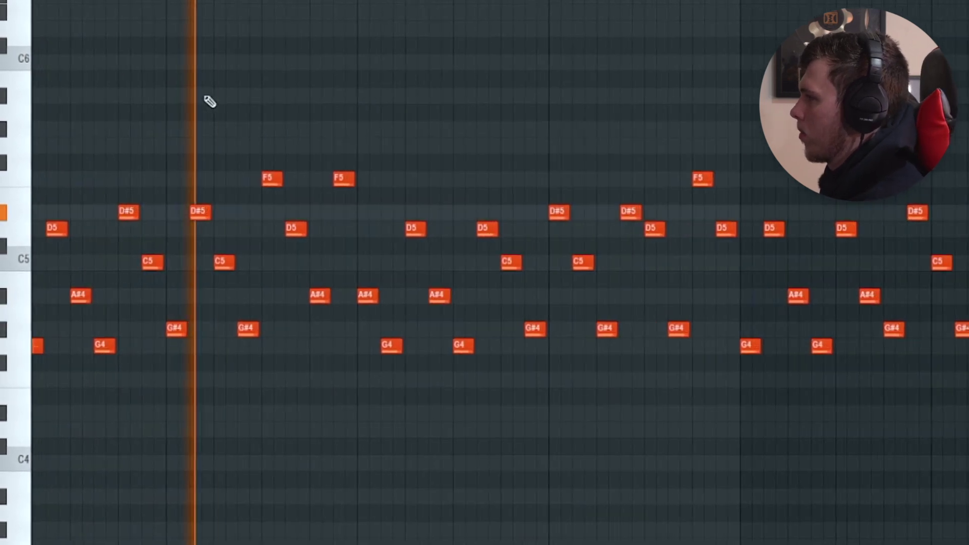
Vary the arpeggio with a shortened G#4 followed by a short G4 and an extra short D#5 at bar 2.
{"action": "scroll", "coordinate": [463, 57], "scroll_direction": "up", "scroll_amount": 2}
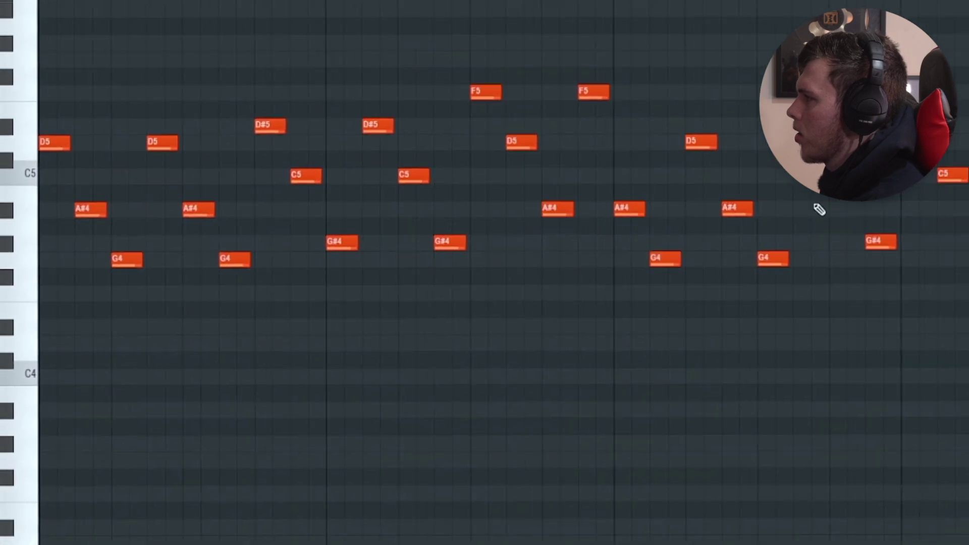
{"action": "scroll", "coordinate": [438, 158], "scroll_direction": "up", "scroll_amount": 1}
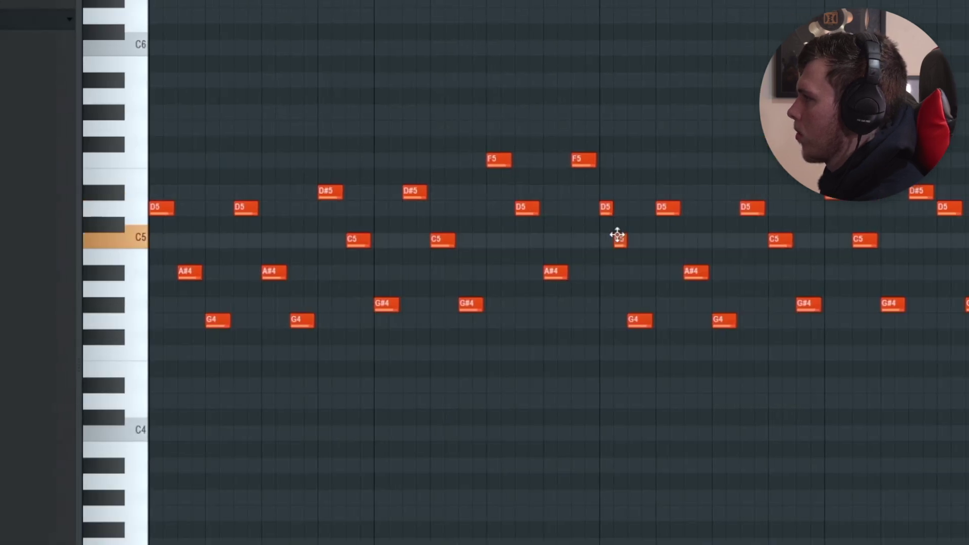
{"action": "scroll", "coordinate": [601, 236], "scroll_direction": "down", "scroll_amount": 3}
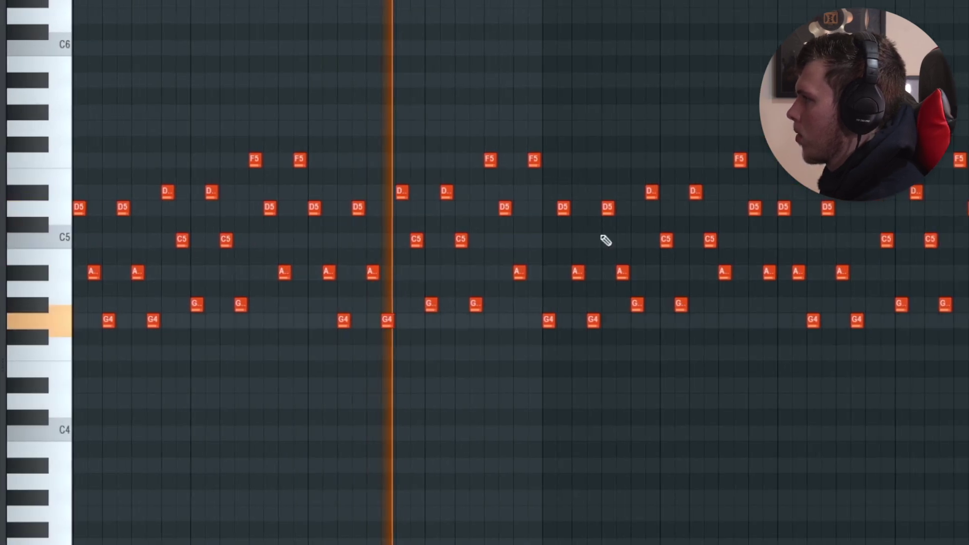
{"action": "left_click_drag", "start_coordinate": [866, 275], "coordinate": [535, 130]}
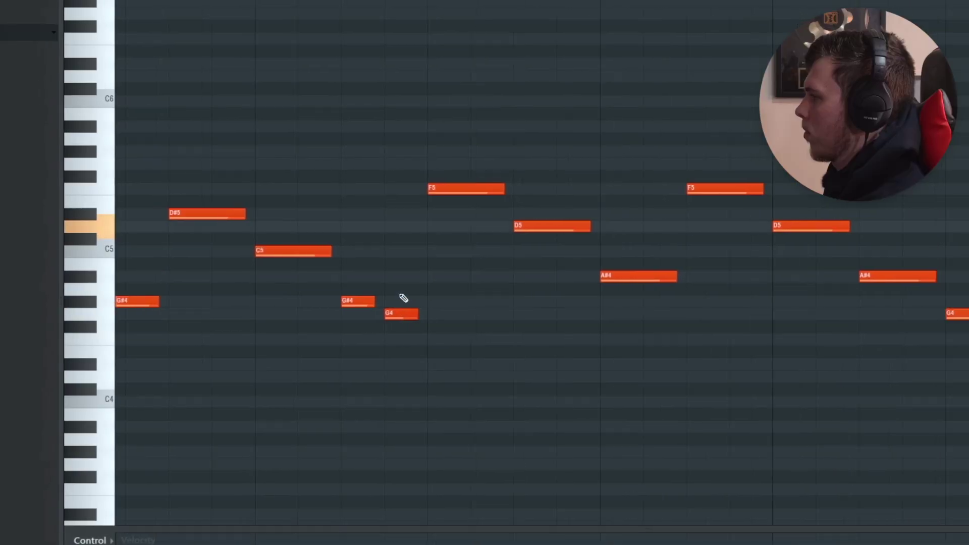
{"action": "scroll", "coordinate": [612, 295], "scroll_direction": "up", "scroll_amount": 3}
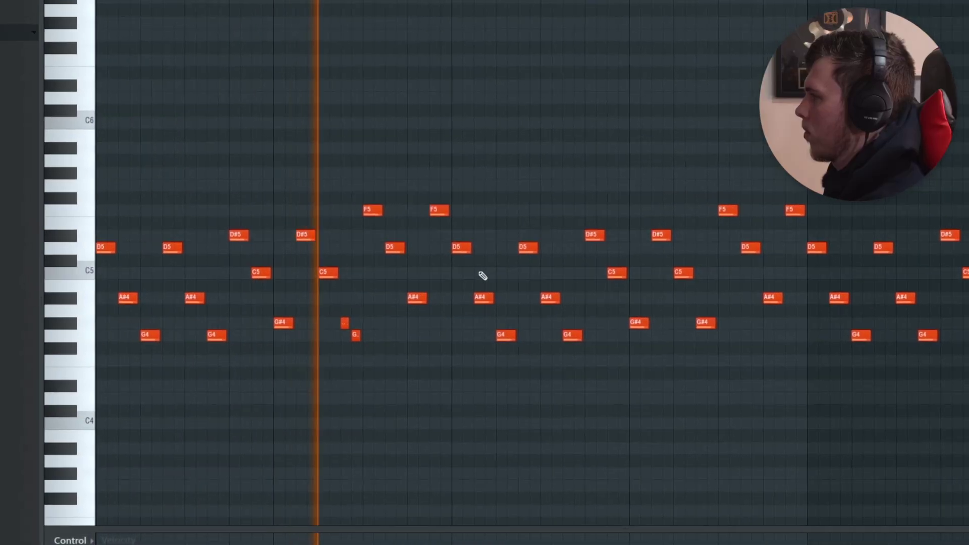
{"action": "scroll", "coordinate": [451, 248], "scroll_direction": "up", "scroll_amount": 3}
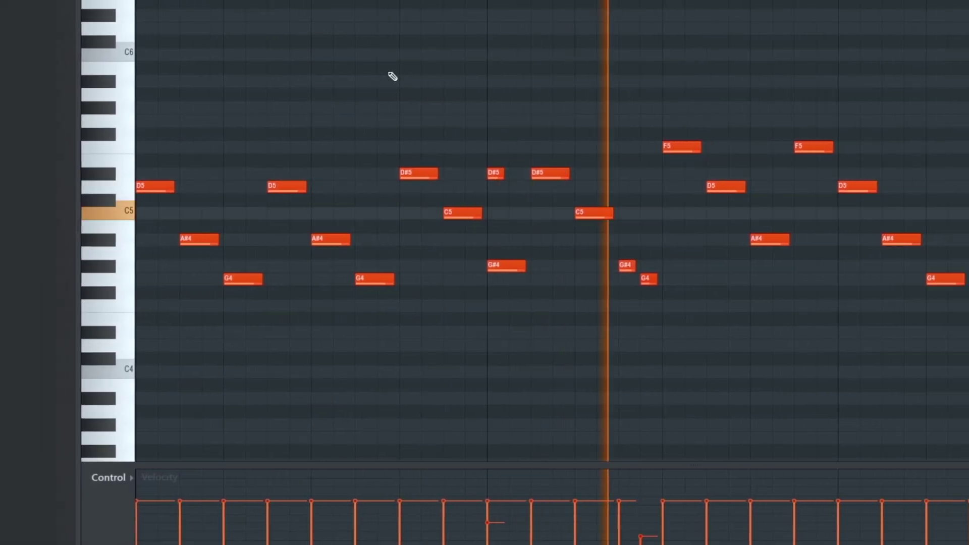
{"action": "scroll", "coordinate": [273, 58], "scroll_direction": "down", "scroll_amount": 2}
{"action": "scroll", "coordinate": [273, 58], "scroll_direction": "down", "scroll_amount": 1}
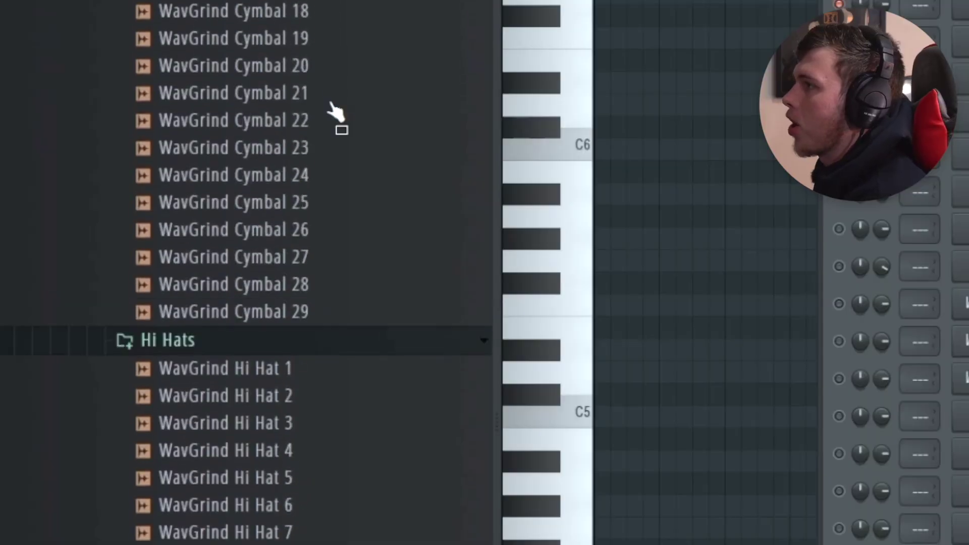
Step through the drum channels in the channel rack from Wavgrind 808 122 down to the percs and snares.
{"action": "scroll", "coordinate": [335, 111], "scroll_direction": "up", "scroll_amount": 5}
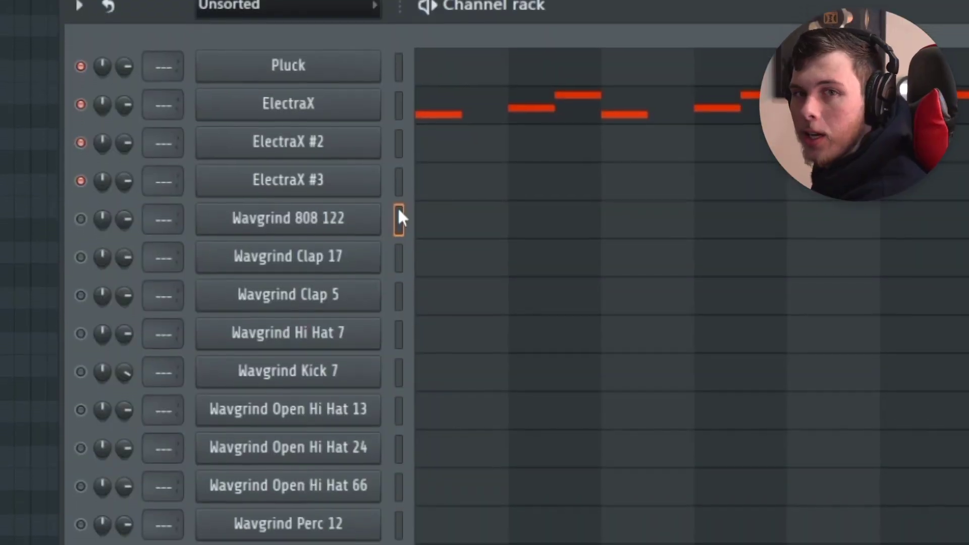
{"action": "key", "text": "Down"}
{"action": "key", "text": "Down"}
{"action": "key", "text": "Down"}
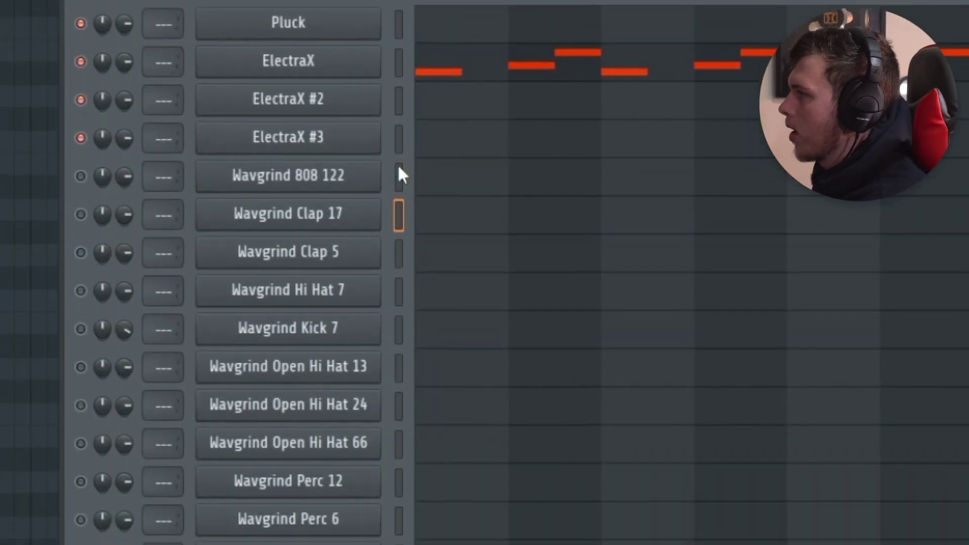
{"action": "key", "text": "Down"}
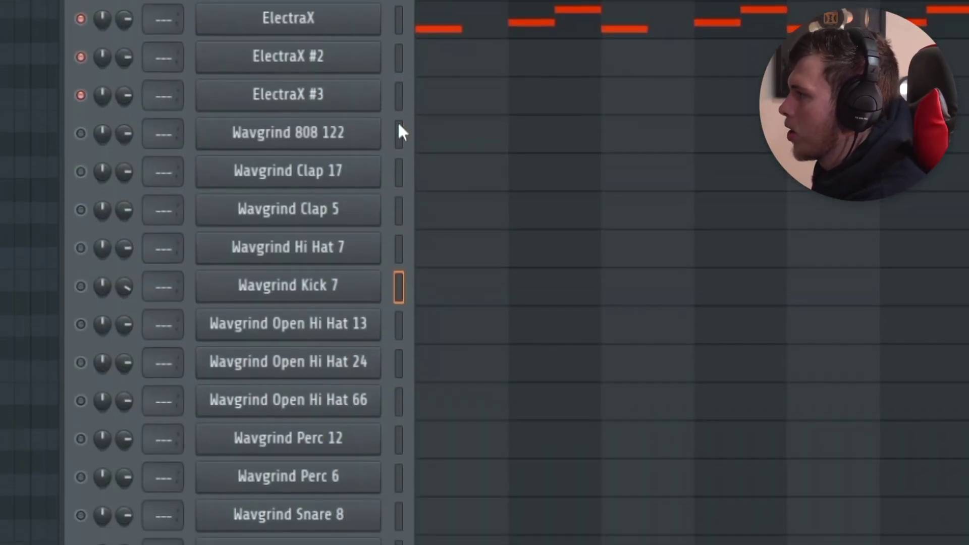
{"action": "left_click", "coordinate": [398, 462]}
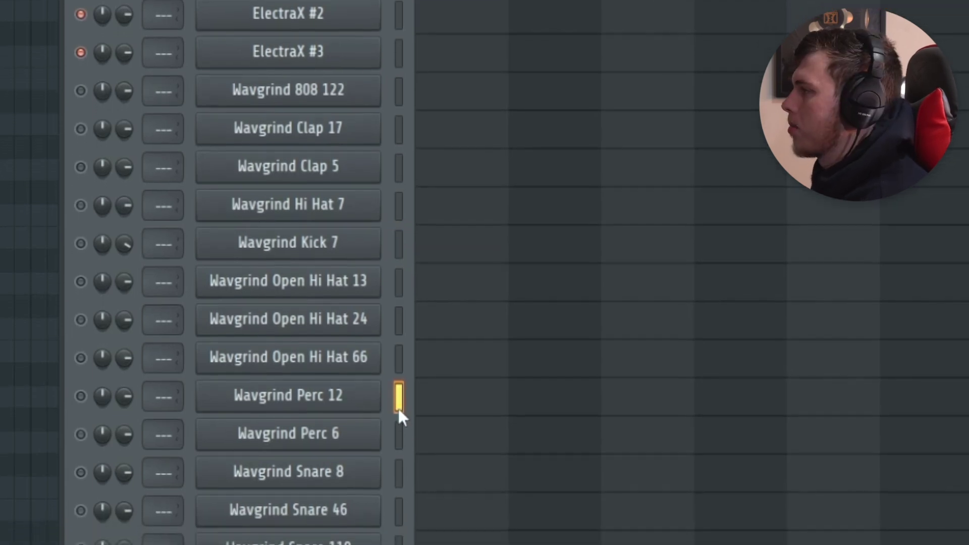
{"action": "key", "text": "Down"}
{"action": "key", "text": "Down"}
{"action": "key", "text": "Down"}
{"action": "key", "text": "Down"}
{"action": "key", "text": "Down"}
{"action": "key", "text": "Down"}
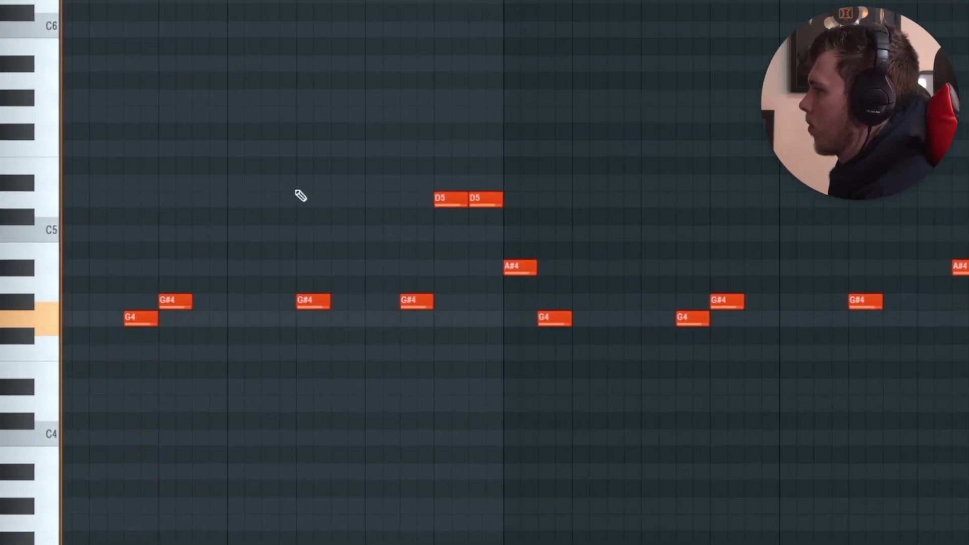
Examine the two D5 notes that end the G4 and G#4 pattern, and review the evenly spaced C5 hits.
{"action": "scroll", "coordinate": [426, 197], "scroll_direction": "up", "scroll_amount": 1, "text": "ctrl"}
{"action": "left_click_drag", "start_coordinate": [431, 190], "coordinate": [534, 183]}
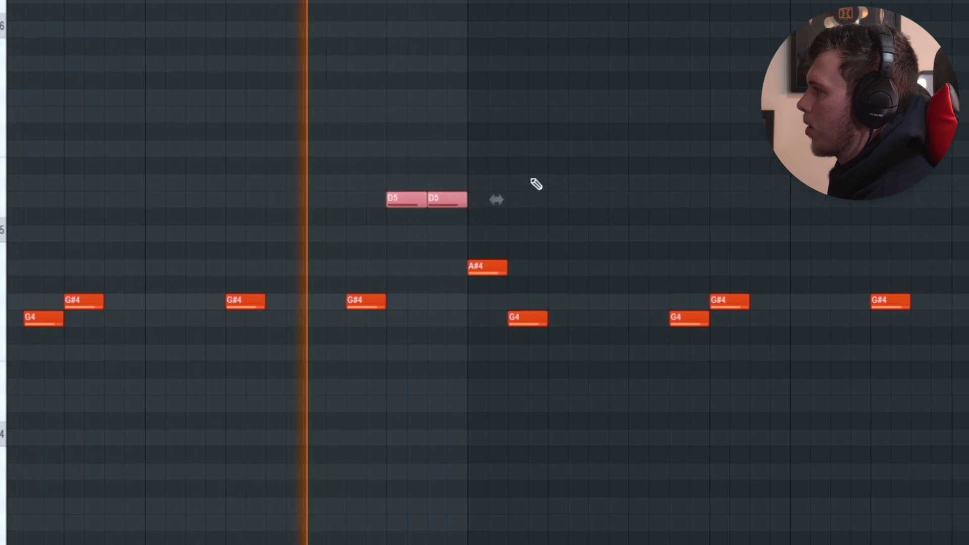
{"action": "scroll", "coordinate": [521, 183], "scroll_direction": "down", "scroll_amount": 1, "text": "ctrl"}
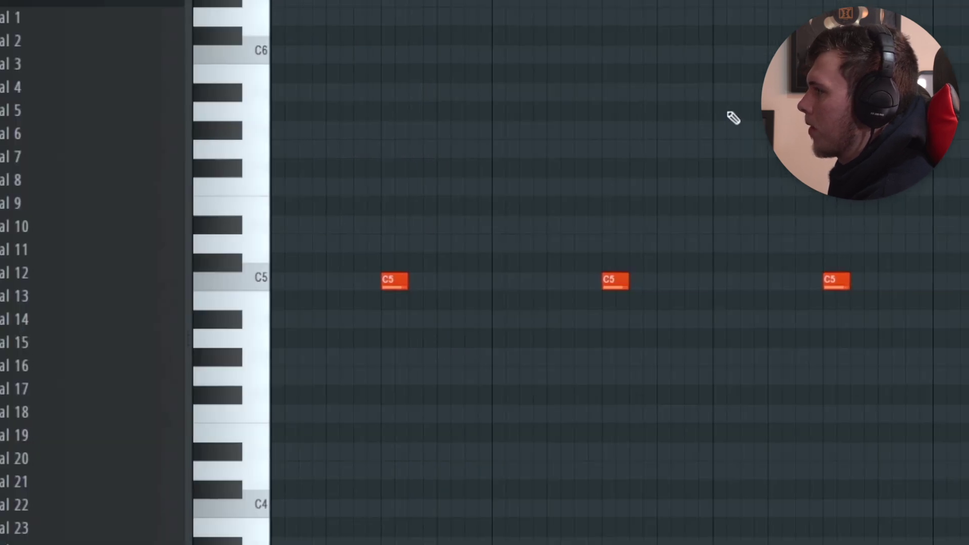
{"action": "scroll", "coordinate": [702, 115], "scroll_direction": "down", "scroll_amount": 1, "text": "ctrl"}
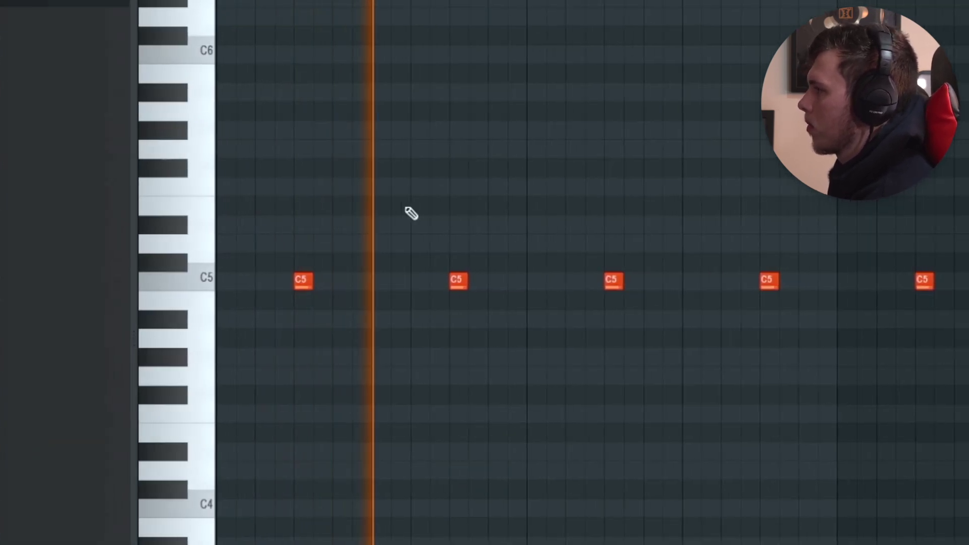
{"action": "scroll", "coordinate": [598, 205], "scroll_direction": "up", "scroll_amount": 1, "text": "ctrl"}
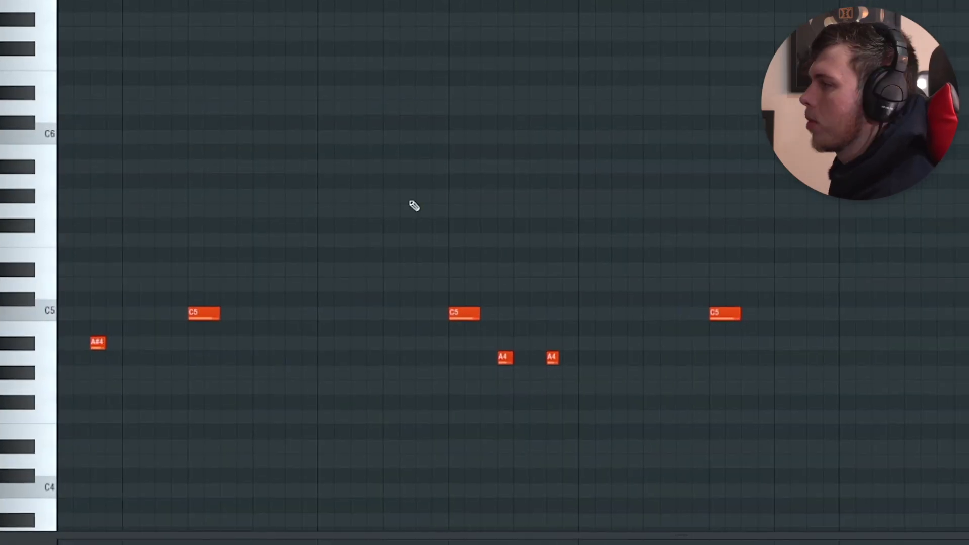
Select and examine the two short A4 notes placed after a C5 hit while the pattern plays.
{"action": "scroll", "coordinate": [467, 301], "scroll_direction": "down", "scroll_amount": 3, "text": "ctrl"}
{"action": "left_click_drag", "start_coordinate": [438, 409], "coordinate": [303, 354], "text": "ctrl"}
{"action": "scroll", "coordinate": [370, 348], "scroll_direction": "down", "scroll_amount": 1, "text": "ctrl"}
{"action": "scroll", "coordinate": [243, 281], "scroll_direction": "up", "scroll_amount": 3, "text": "ctrl"}
{"action": "scroll", "coordinate": [596, 277], "scroll_direction": "left", "scroll_amount": 2}
{"action": "scroll", "coordinate": [555, 272], "scroll_direction": "up", "scroll_amount": 2, "text": "ctrl"}
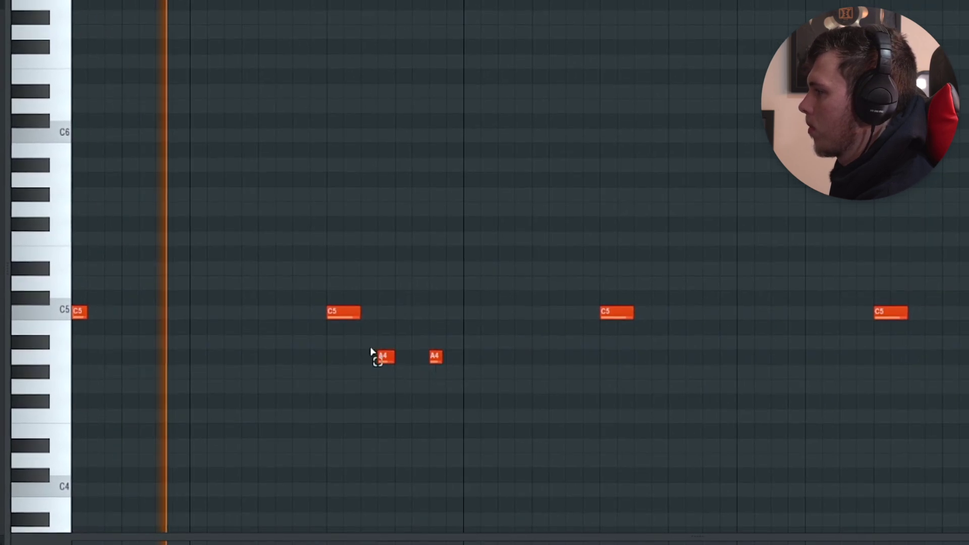
{"action": "scroll", "coordinate": [499, 390], "scroll_direction": "down", "scroll_amount": 8, "text": "ctrl"}
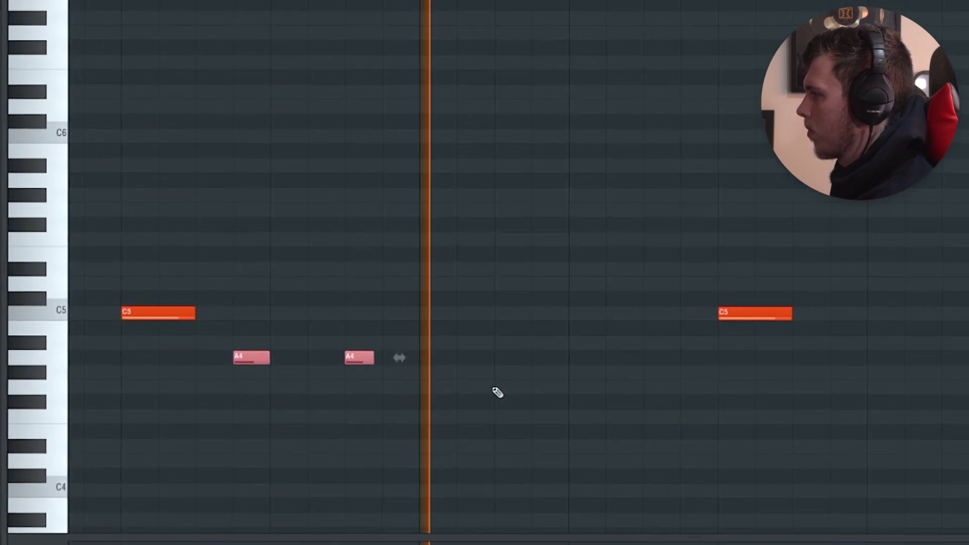
{"action": "scroll", "coordinate": [505, 353], "scroll_direction": "up", "scroll_amount": 4, "text": "ctrl"}
{"action": "left_click", "coordinate": [492, 309]}
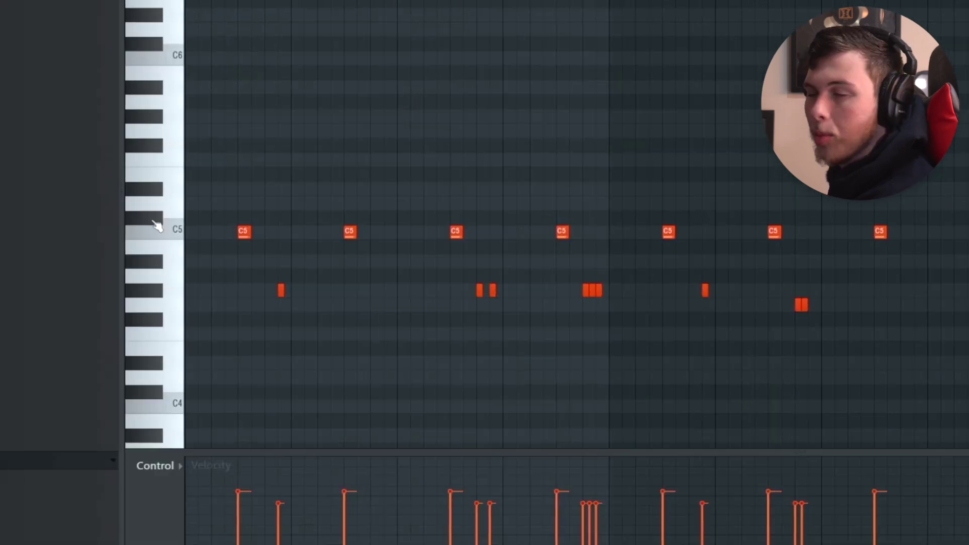
Select and examine the three consecutive G#4 notes that follow the C5 hit.
{"action": "scroll", "coordinate": [558, 331], "scroll_direction": "up", "scroll_amount": 4, "text": "ctrl"}
{"action": "left_click_drag", "start_coordinate": [565, 318], "coordinate": [713, 387]}
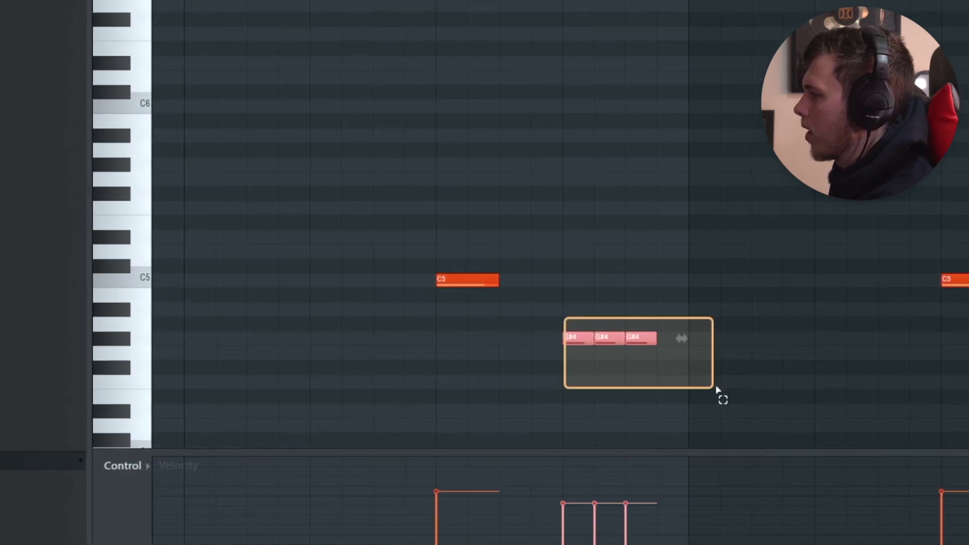
{"action": "scroll", "coordinate": [530, 32], "scroll_direction": "down", "scroll_amount": 4, "text": "ctrl"}
{"action": "scroll", "coordinate": [654, 109], "scroll_direction": "up", "scroll_amount": 3, "text": "ctrl"}
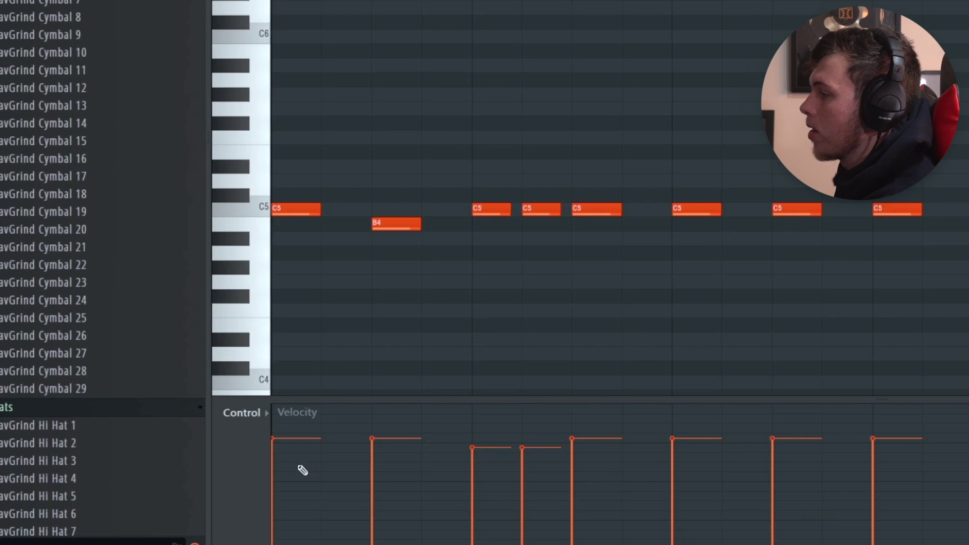
Look at the hi-hat notes' pan values in the control lane, and return the lane to note velocity.
{"action": "left_click", "coordinate": [254, 455]}
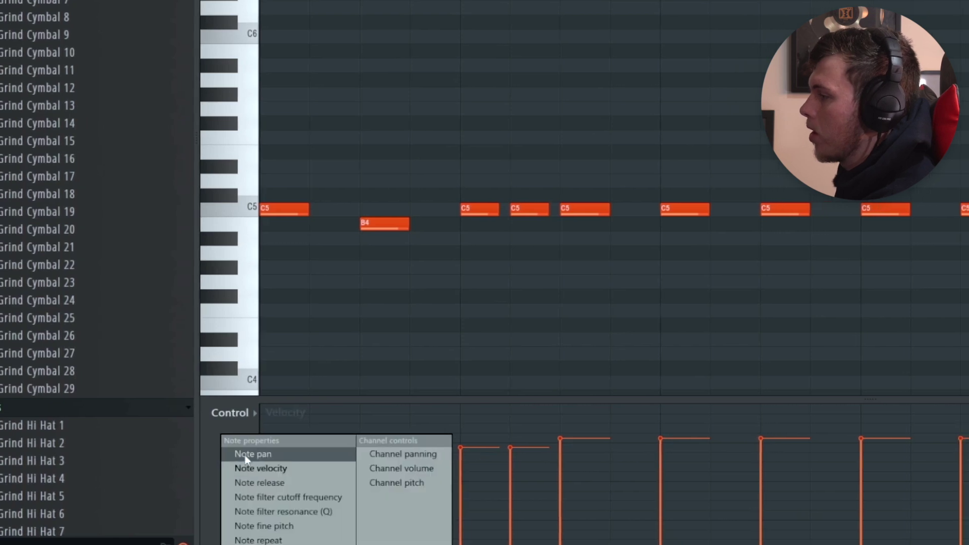
{"action": "left_click", "coordinate": [272, 459]}
{"action": "left_click", "coordinate": [243, 484]}
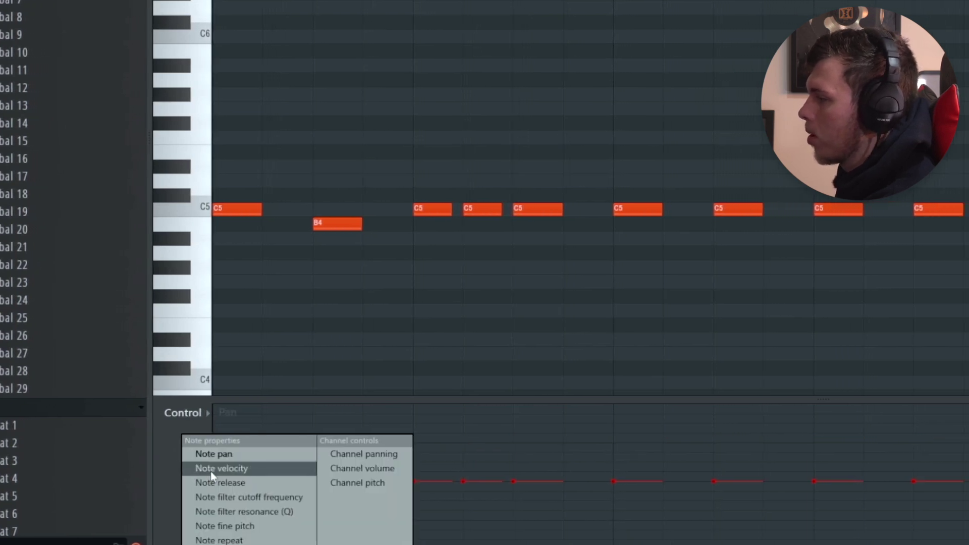
{"action": "left_click", "coordinate": [212, 468]}
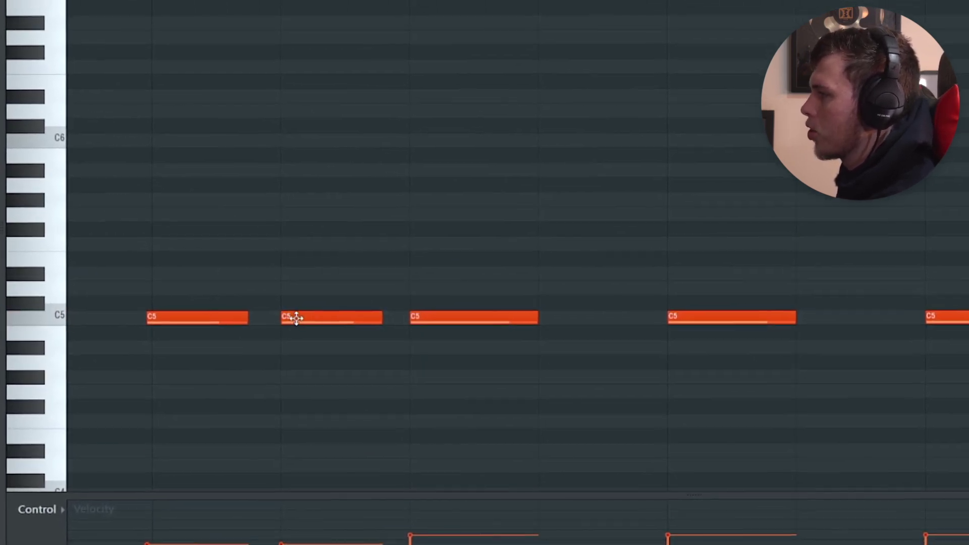
Play the hi-hat pattern and examine its opening C5 and B4 notes, its paired short C5 hits and their velocities.
{"action": "scroll", "coordinate": [492, 262], "scroll_direction": "down", "scroll_amount": 1}
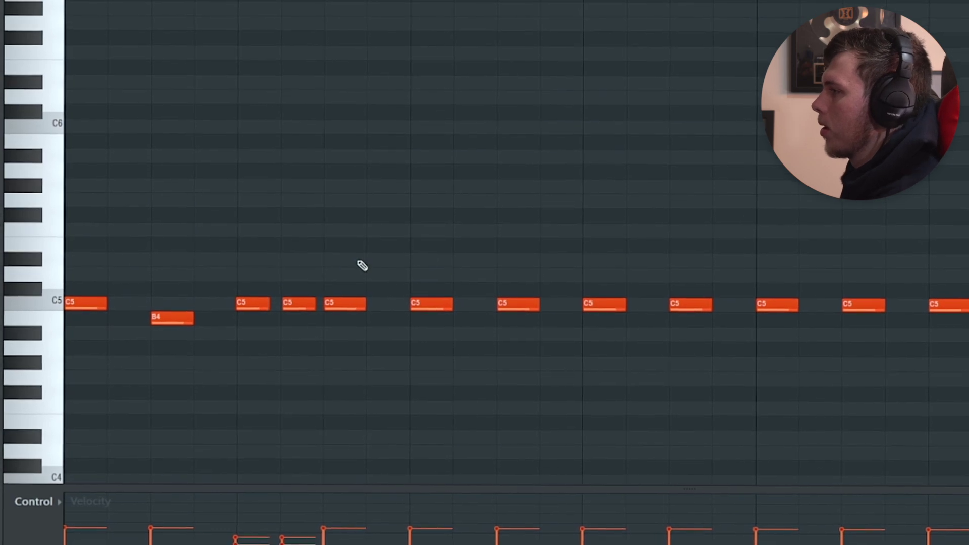
{"action": "key", "text": "space"}
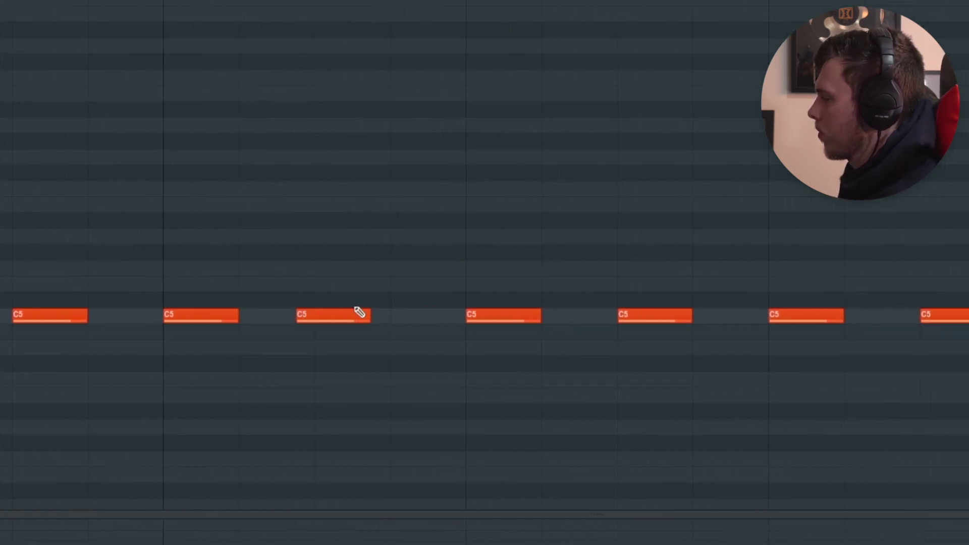
{"action": "scroll", "coordinate": [282, 302], "scroll_direction": "up", "scroll_amount": 2}
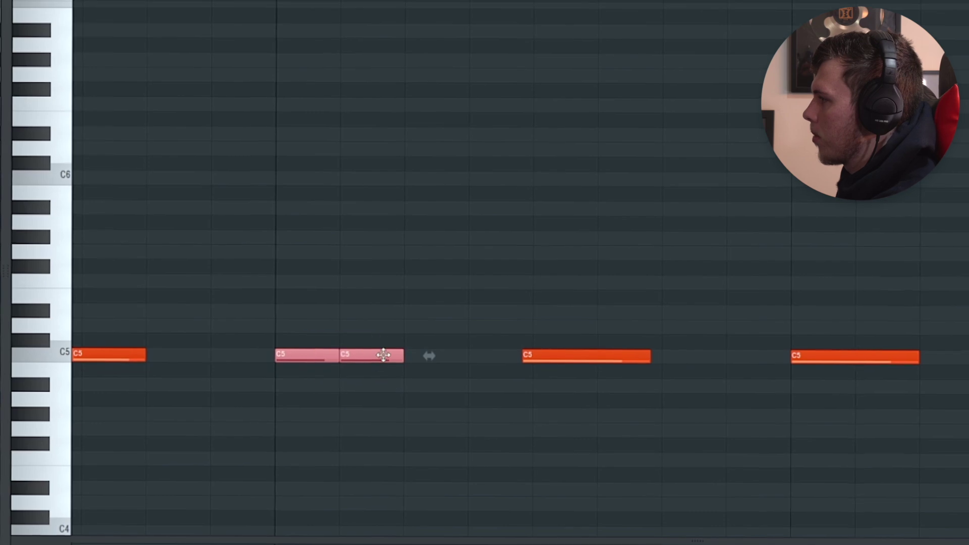
{"action": "scroll", "coordinate": [627, 248], "scroll_direction": "up", "scroll_amount": 1}
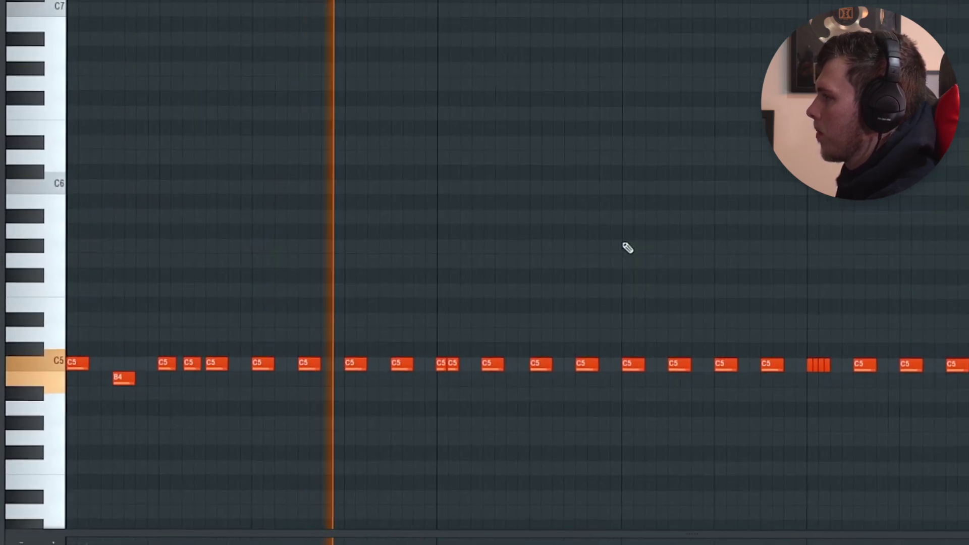
{"action": "scroll", "coordinate": [274, 184], "scroll_direction": "down", "scroll_amount": 2}
{"action": "scroll", "coordinate": [458, 271], "scroll_direction": "up", "scroll_amount": 4}
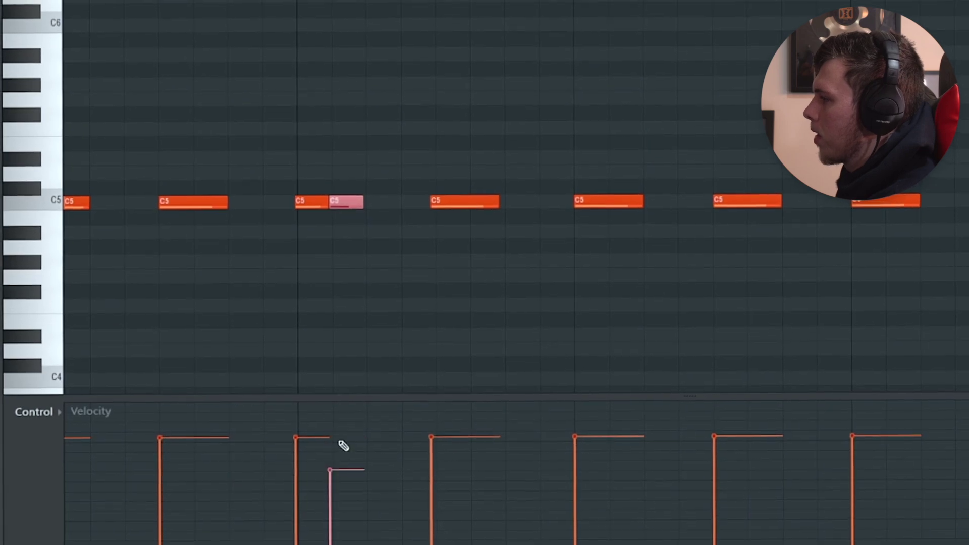
{"action": "scroll", "coordinate": [343, 445], "scroll_direction": "down", "scroll_amount": 2}
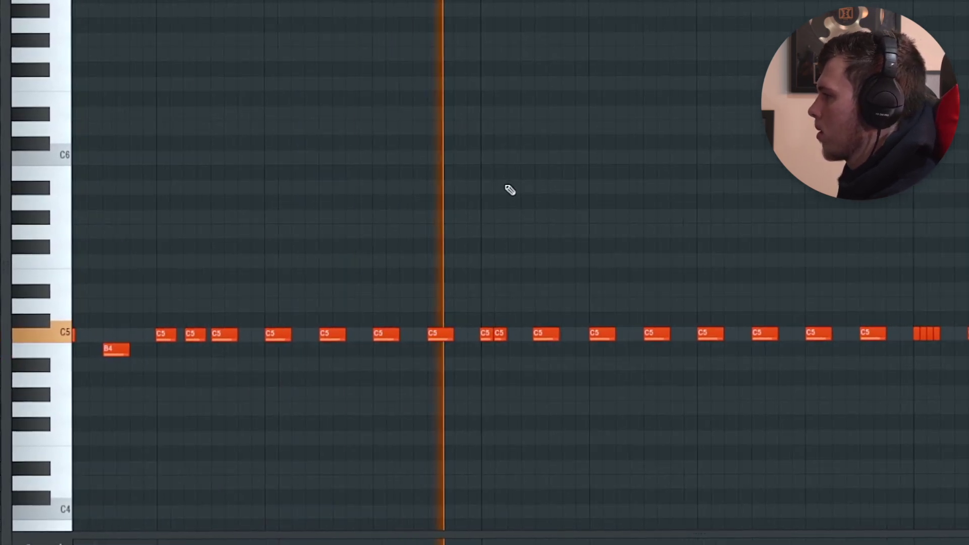
Examine the rest of the hi-hat pattern, including the quadruple C5 roll and the short B4 note that follows a C5 hit.
{"action": "scroll", "coordinate": [521, 233], "scroll_direction": "up", "scroll_amount": 4}
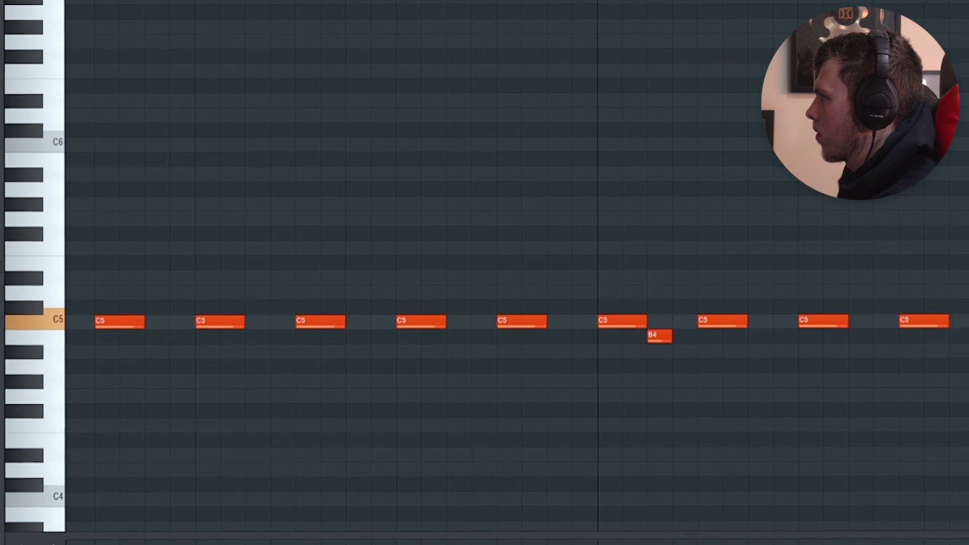
{"action": "scroll", "coordinate": [688, 175], "scroll_direction": "down", "scroll_amount": 5}
{"action": "scroll", "coordinate": [516, 235], "scroll_direction": "right", "scroll_amount": 3}
{"action": "scroll", "coordinate": [605, 303], "scroll_direction": "up", "scroll_amount": 4}
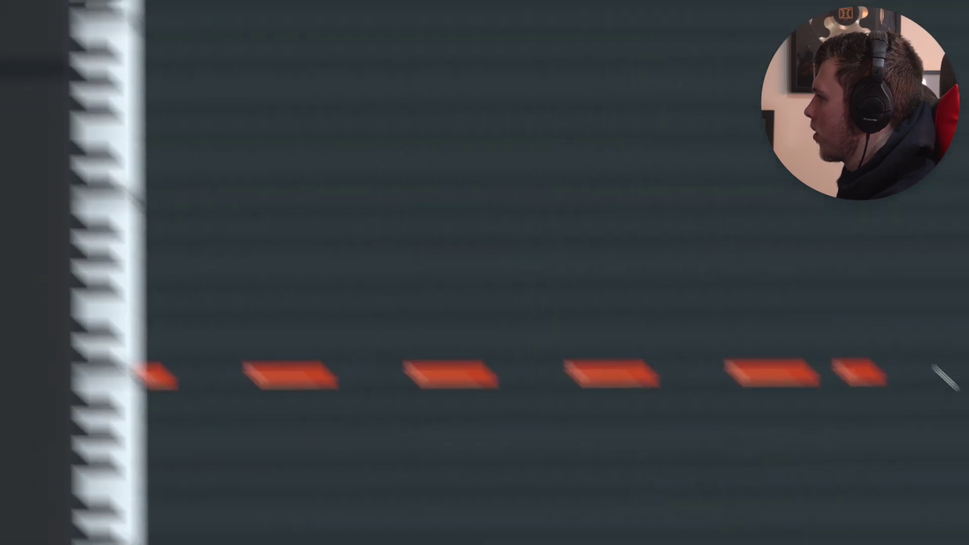
{"action": "left_click", "coordinate": [942, 376]}
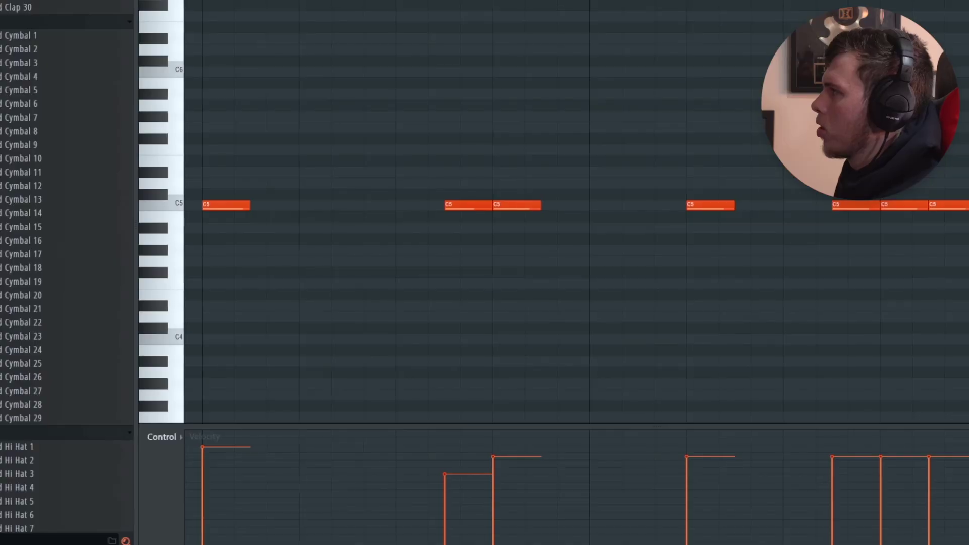
Play the irregularly spaced C5 drum pattern and examine its paired hits, its run of four notes and their velocities.
{"action": "scroll", "coordinate": [505, 202], "scroll_direction": "down", "scroll_amount": 3}
{"action": "key", "text": "space"}
{"action": "scroll", "coordinate": [534, 94], "scroll_direction": "up", "scroll_amount": 3}
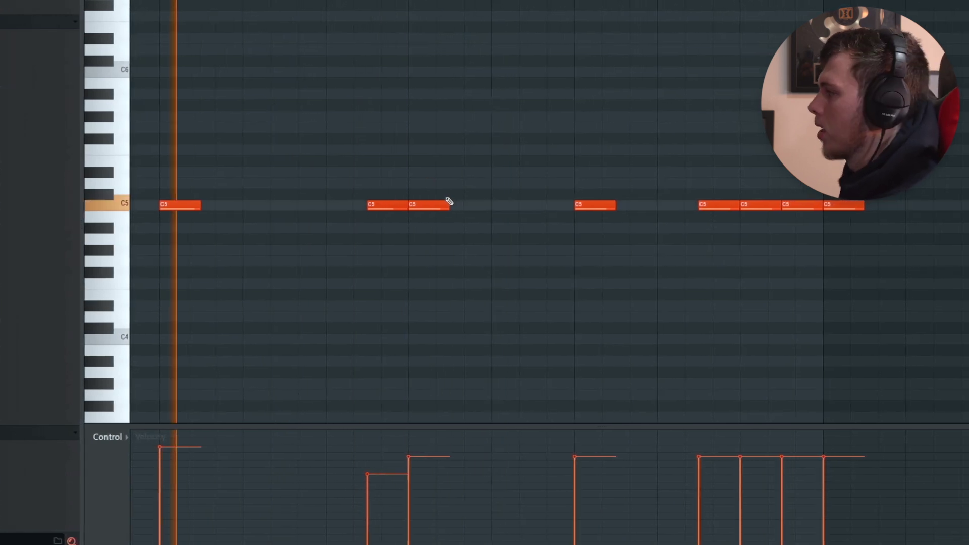
{"action": "scroll", "coordinate": [531, 195], "scroll_direction": "down", "scroll_amount": 3}
{"action": "scroll", "coordinate": [590, 168], "scroll_direction": "up", "scroll_amount": 4}
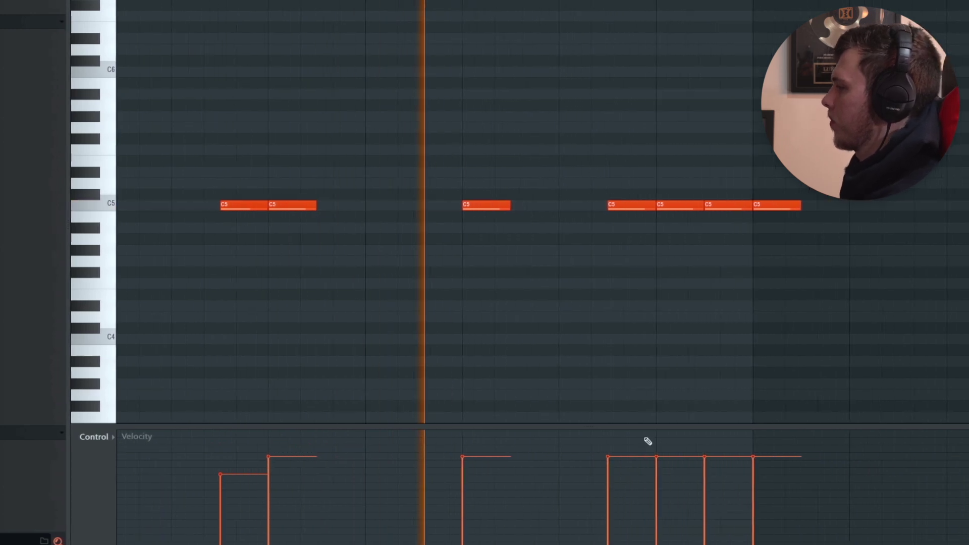
{"action": "scroll", "coordinate": [542, 338], "scroll_direction": "up", "scroll_amount": 2}
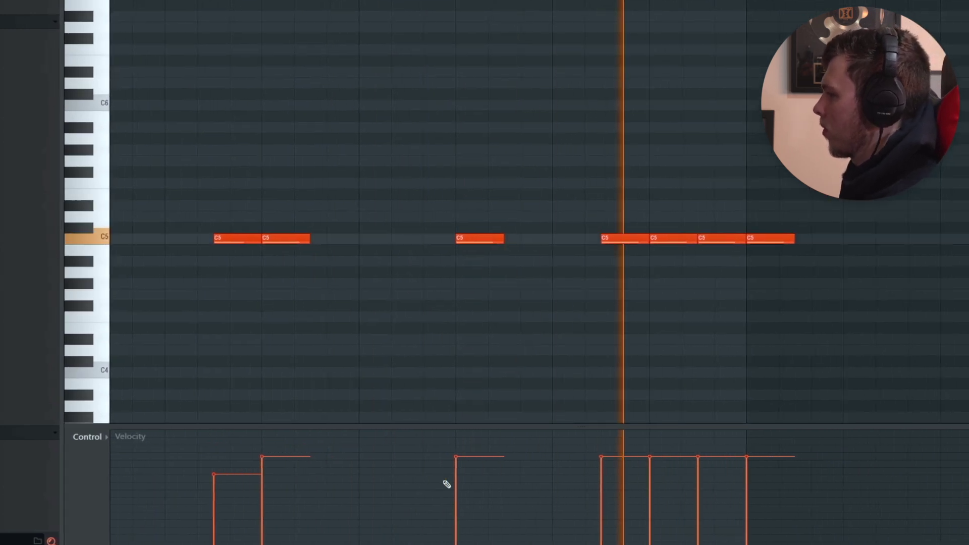
{"action": "scroll", "coordinate": [595, 325], "scroll_direction": "down", "scroll_amount": 3}
{"action": "scroll", "coordinate": [305, 301], "scroll_direction": "down", "scroll_amount": 1}
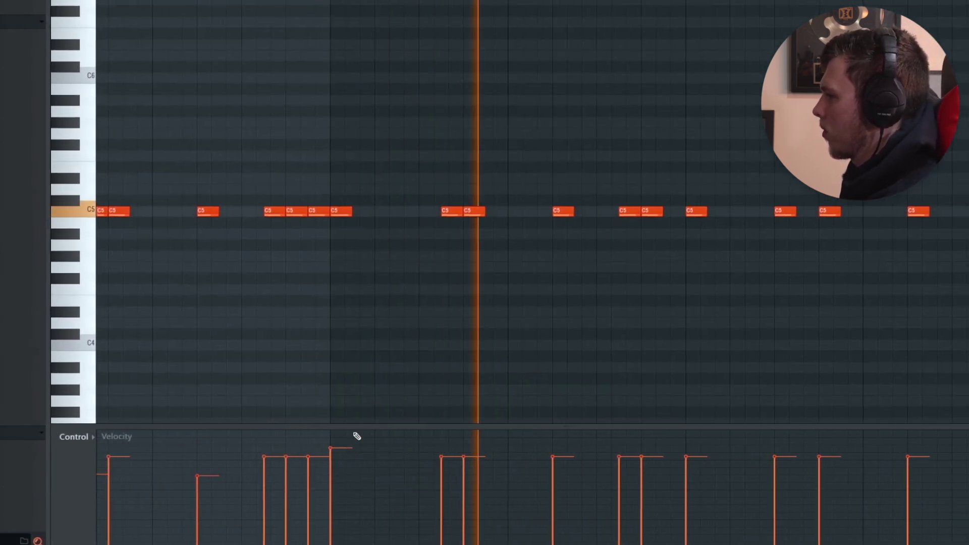
Follow the second half of the C5 drum pattern to its two closing hits and compare the note velocities.
{"action": "scroll", "coordinate": [601, 374], "scroll_direction": "up", "scroll_amount": 3}
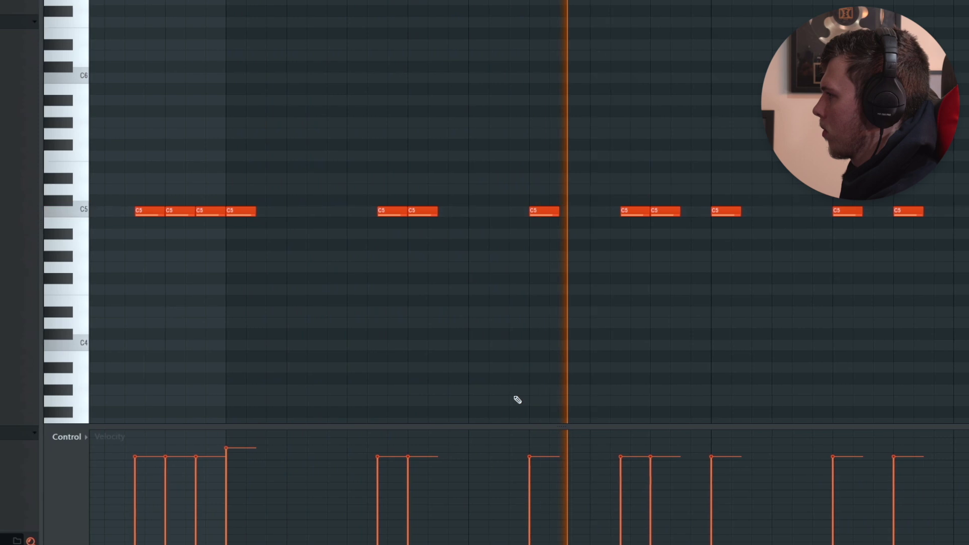
{"action": "scroll", "coordinate": [512, 336], "scroll_direction": "right", "scroll_amount": 3}
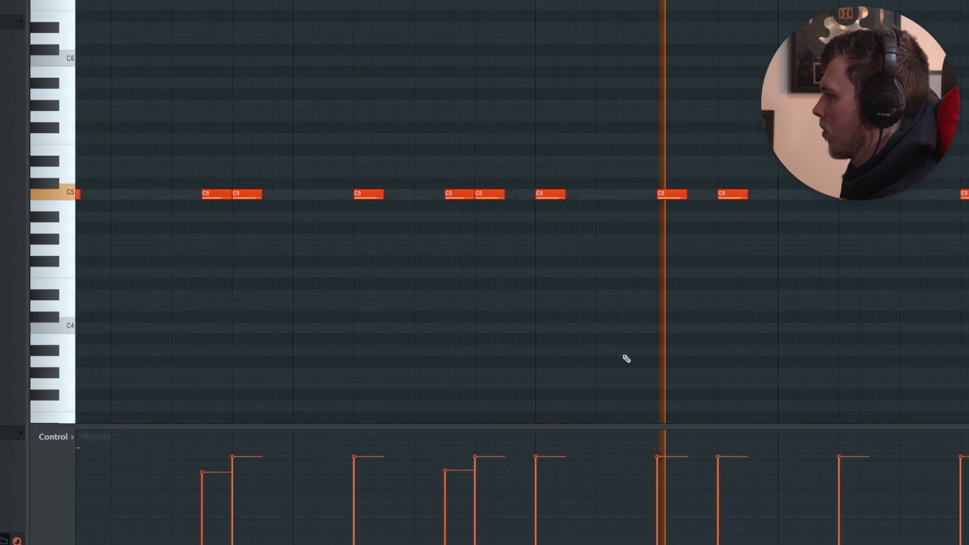
{"action": "scroll", "coordinate": [578, 381], "scroll_direction": "right", "scroll_amount": 5}
{"action": "scroll", "coordinate": [577, 381], "scroll_direction": "down", "scroll_amount": 2}
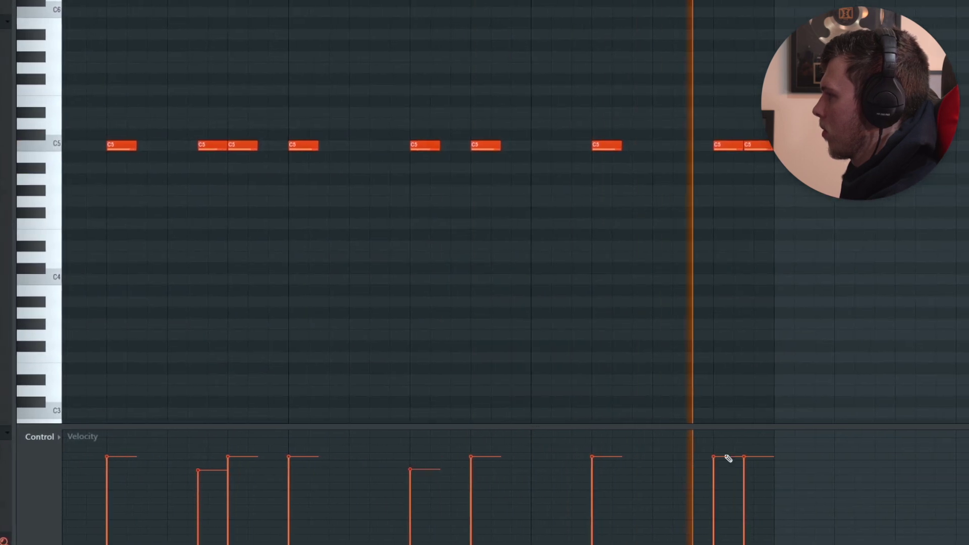
{"action": "scroll", "coordinate": [217, 145], "scroll_direction": "up", "scroll_amount": 4}
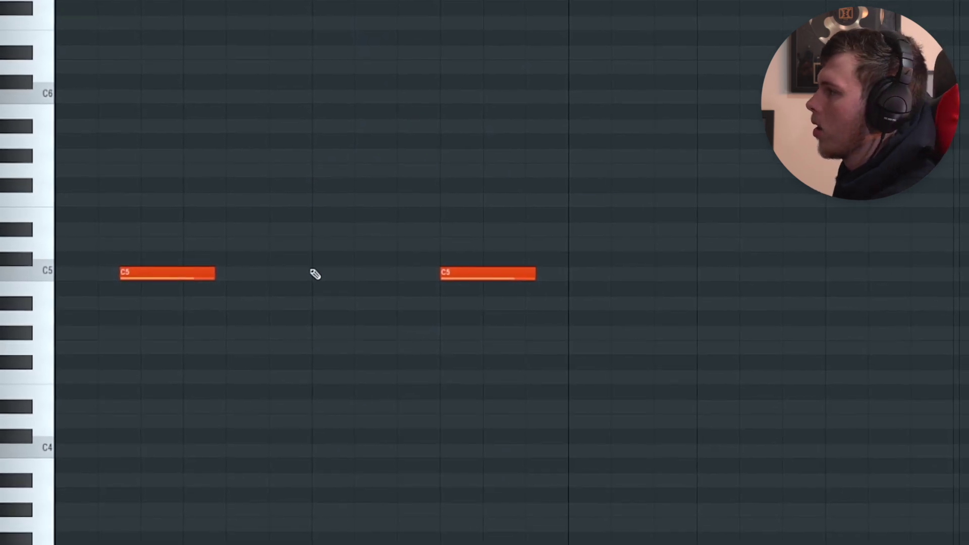
Play the sparse C5 pattern and examine the spacing of its widely separated hits.
{"action": "scroll", "coordinate": [214, 248], "scroll_direction": "down", "scroll_amount": 3}
{"action": "scroll", "coordinate": [294, 253], "scroll_direction": "up", "scroll_amount": 3}
{"action": "scroll", "coordinate": [292, 249], "scroll_direction": "down", "scroll_amount": 3}
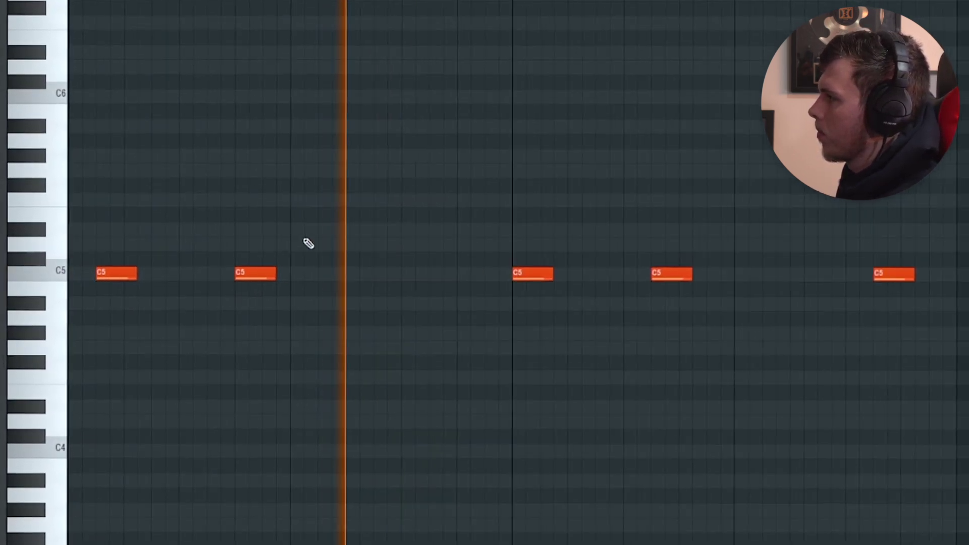
{"action": "scroll", "coordinate": [597, 216], "scroll_direction": "up", "scroll_amount": 4}
{"action": "scroll", "coordinate": [410, 169], "scroll_direction": "down", "scroll_amount": 3}
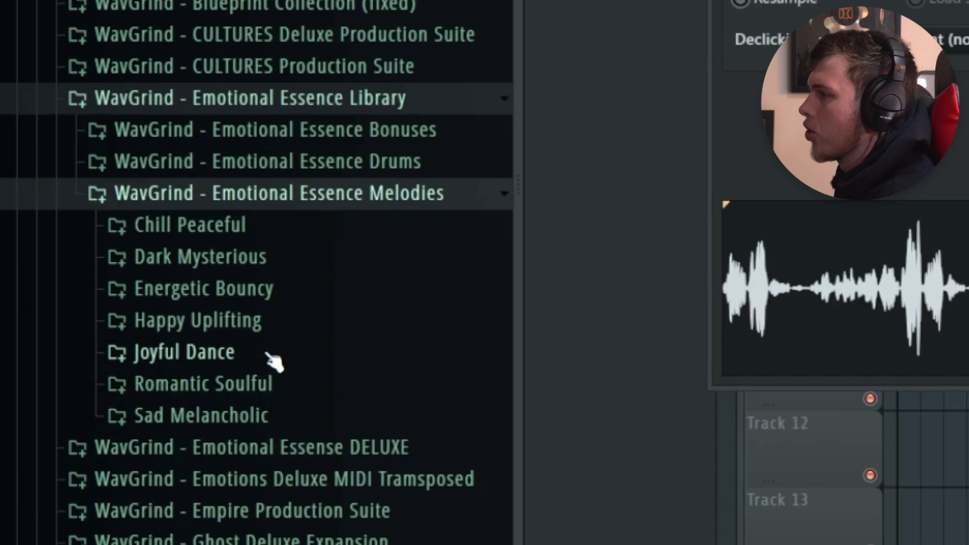
Expand all Stems And Midi folders under Sad Melancholic in the WavGrind Emotional Essence Melodies library.
{"action": "left_click", "coordinate": [256, 415]}
{"action": "right_click", "coordinate": [242, 447]}
{"action": "left_click", "coordinate": [273, 461]}
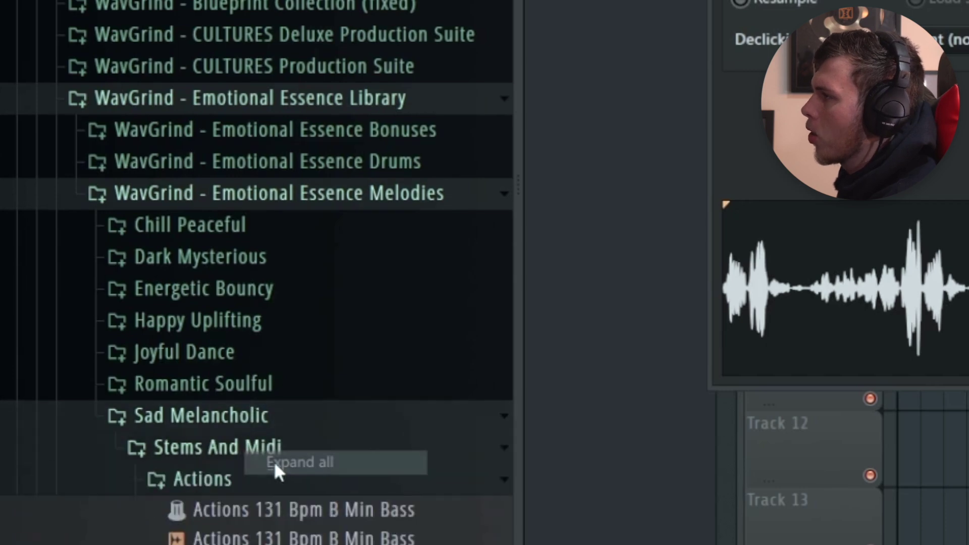
Find the Make Believe stems and try to place the 161 Bpm C Min Vocal Bed in the playlist, choosing its existing clip.
{"action": "scroll", "coordinate": [275, 396], "scroll_direction": "down", "scroll_amount": 20}
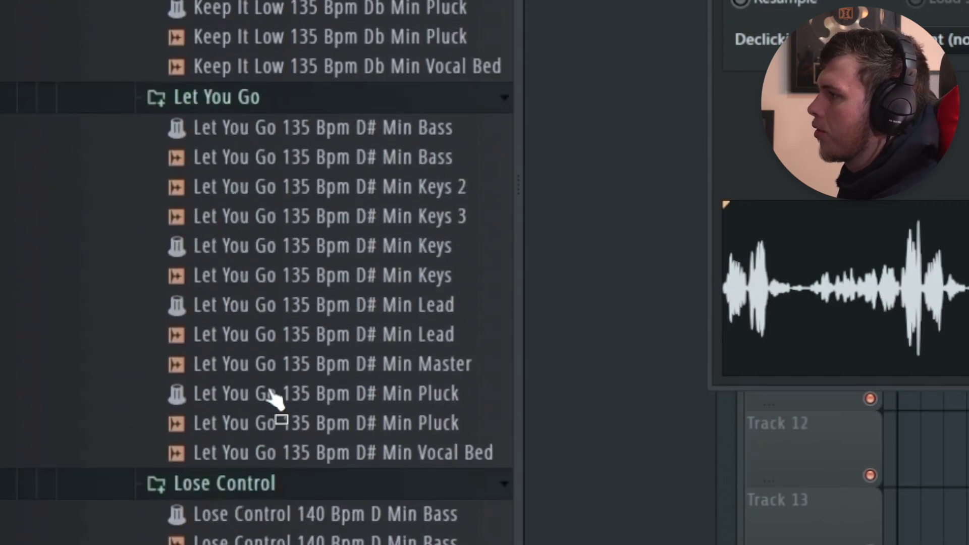
{"action": "scroll", "coordinate": [271, 396], "scroll_direction": "down", "scroll_amount": 10}
{"action": "scroll", "coordinate": [260, 429], "scroll_direction": "up", "scroll_amount": 8}
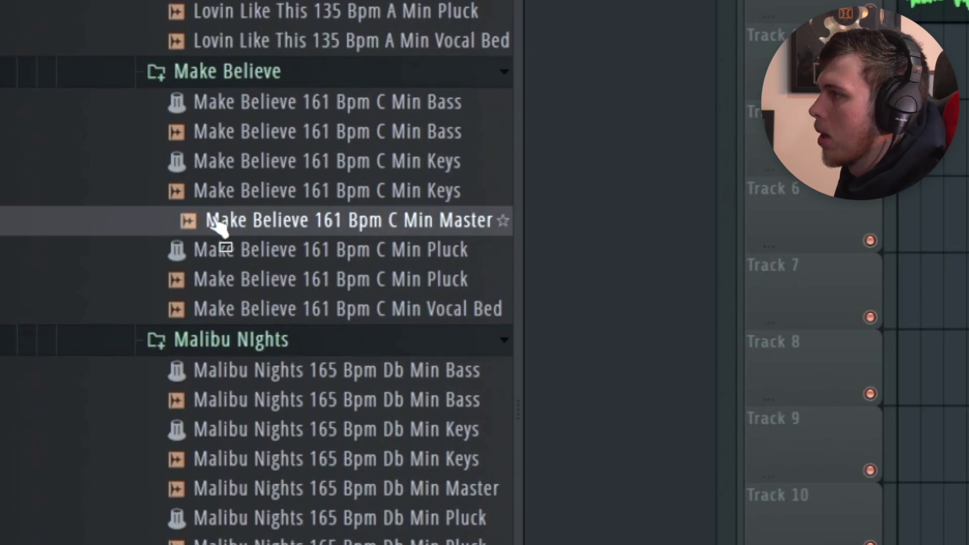
{"action": "left_click_drag", "start_coordinate": [217, 227], "coordinate": [471, 186]}
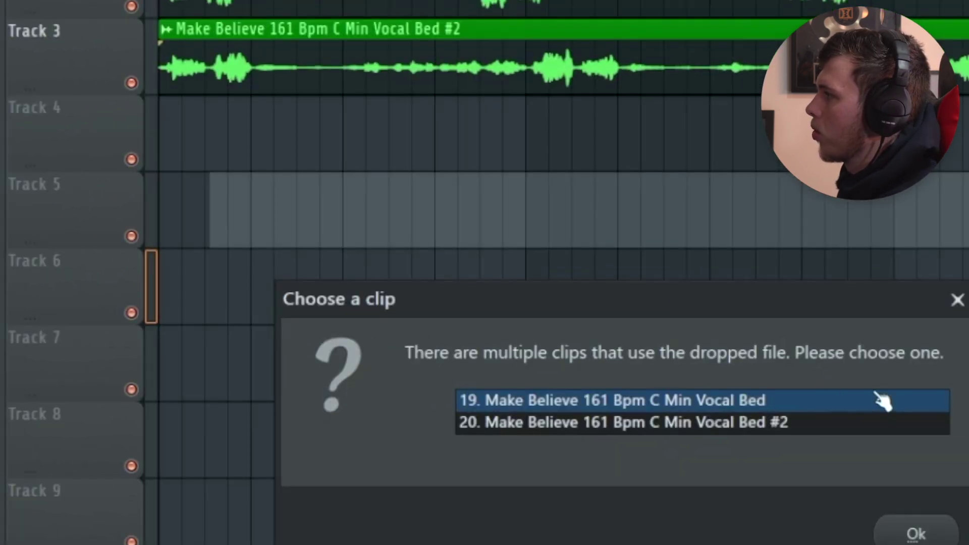
{"action": "double_click", "coordinate": [880, 398]}
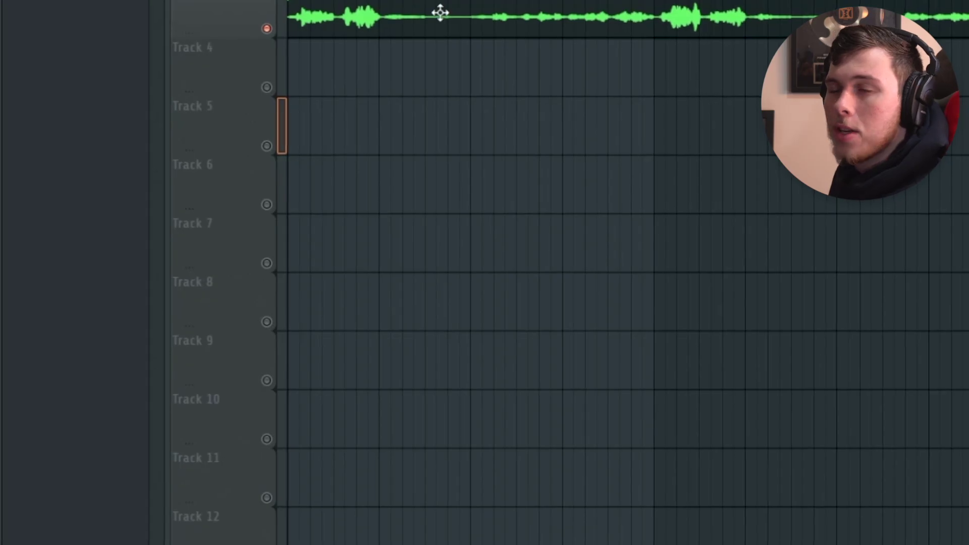
Inspect the Make Believe vocal bed clip's settings, close them, and follow the vocal beds on tracks 2 and 3 during playback.
{"action": "double_click", "coordinate": [440, 11]}
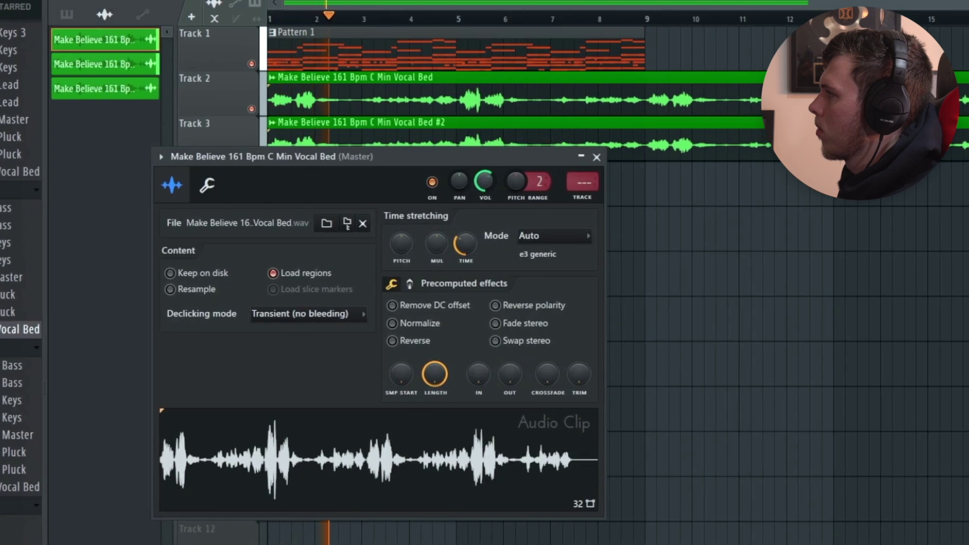
{"action": "left_click", "coordinate": [594, 157]}
{"action": "scroll", "coordinate": [454, 230], "scroll_direction": "down", "scroll_amount": 2}
{"action": "scroll", "coordinate": [555, 257], "scroll_direction": "up", "scroll_amount": 4}
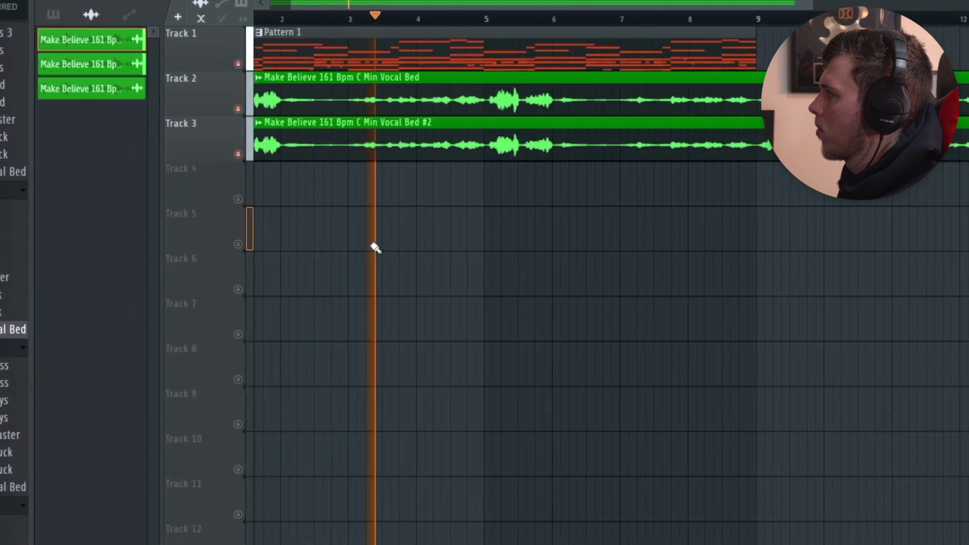
{"action": "scroll", "coordinate": [447, 258], "scroll_direction": "down", "scroll_amount": 2}
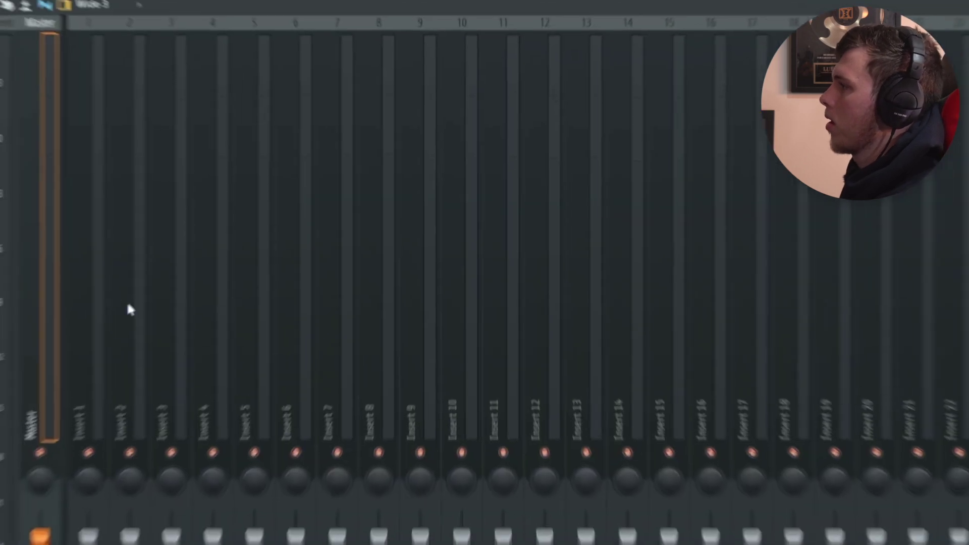
Select the Pluck track in the mixer and lower its volume to -9.3 dB.
{"action": "left_click", "coordinate": [98, 302]}
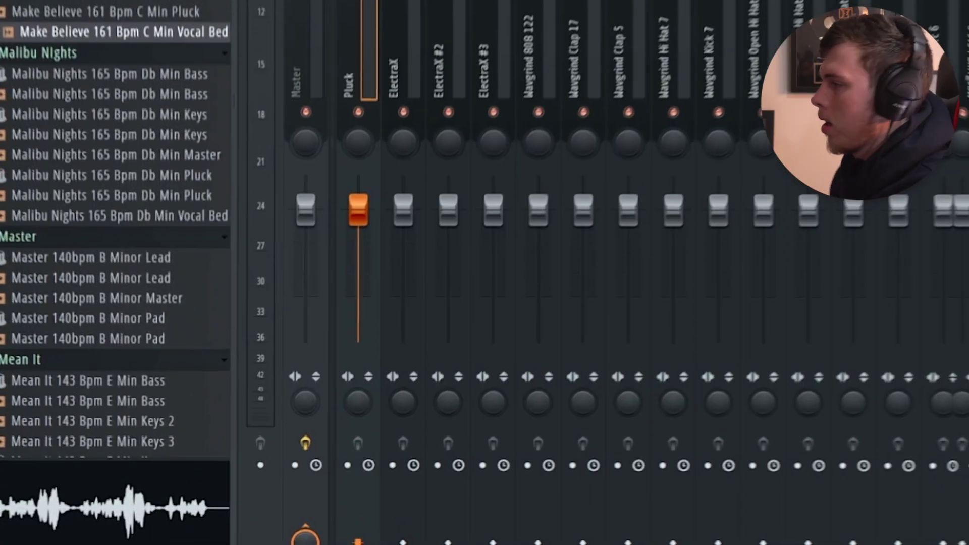
{"action": "left_click_drag", "start_coordinate": [328, 401], "coordinate": [329, 389]}
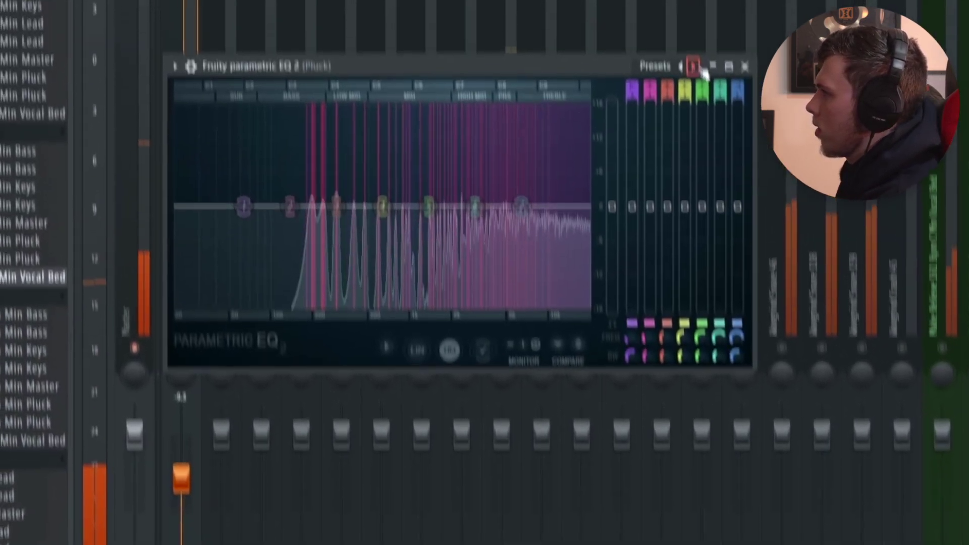
Load the 30Hz + 18kHz cut preset in the Pluck track's Fruity parametric EQ 2 and raise the low cut to about 160 Hz.
{"action": "left_click", "coordinate": [693, 66]}
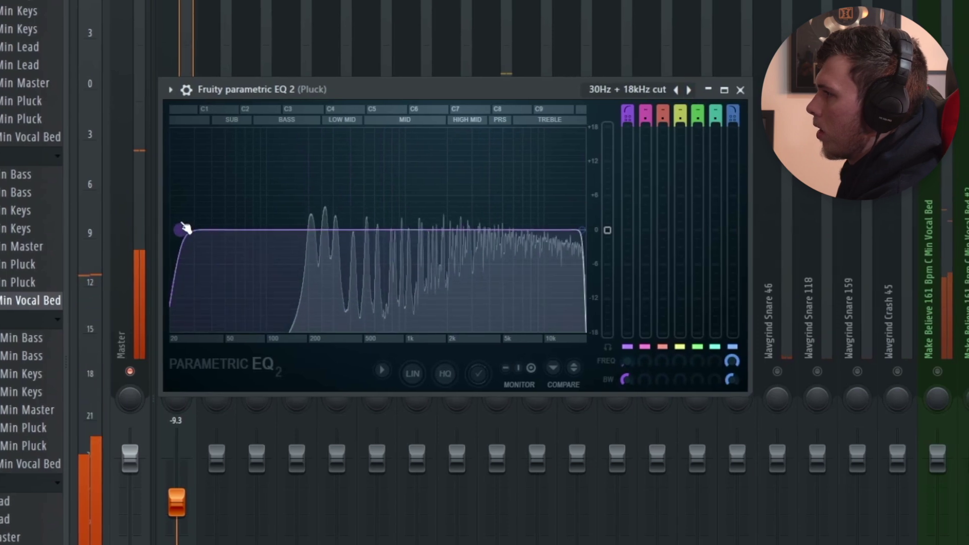
{"action": "left_click_drag", "start_coordinate": [183, 229], "coordinate": [281, 230]}
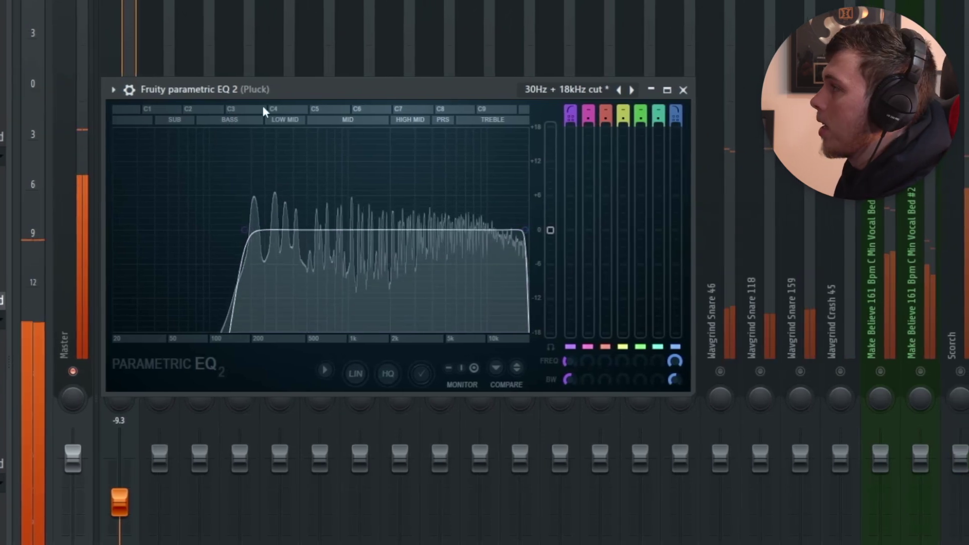
{"action": "left_click", "coordinate": [683, 90]}
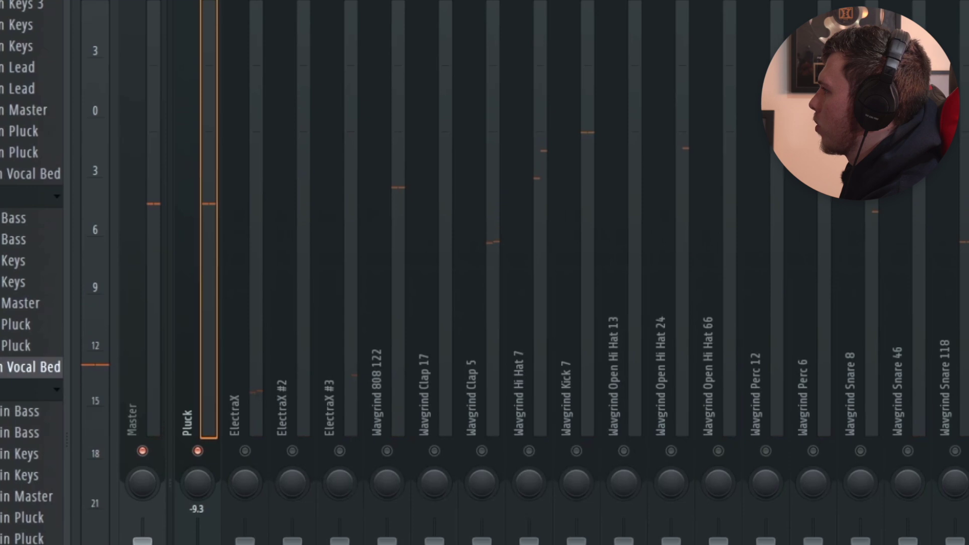
Enlarge the Pluck track's Fruity Reeverb 2 room size and raise its wet level, and add Fruity Delay 3 to the same track.
{"action": "left_click", "coordinate": [964, 212]}
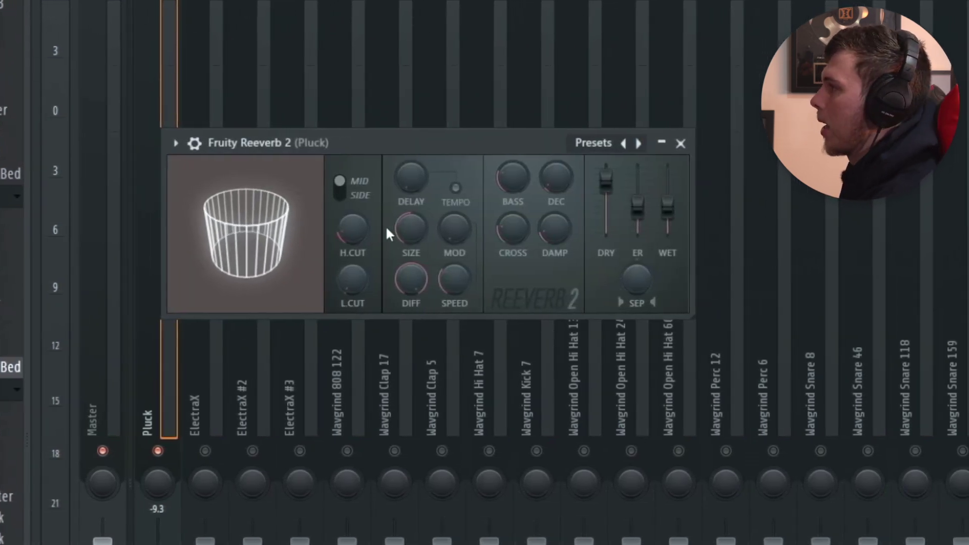
{"action": "left_click_drag", "start_coordinate": [403, 232], "coordinate": [444, 216]}
{"action": "key", "text": "space"}
{"action": "left_click_drag", "start_coordinate": [668, 206], "coordinate": [668, 194]}
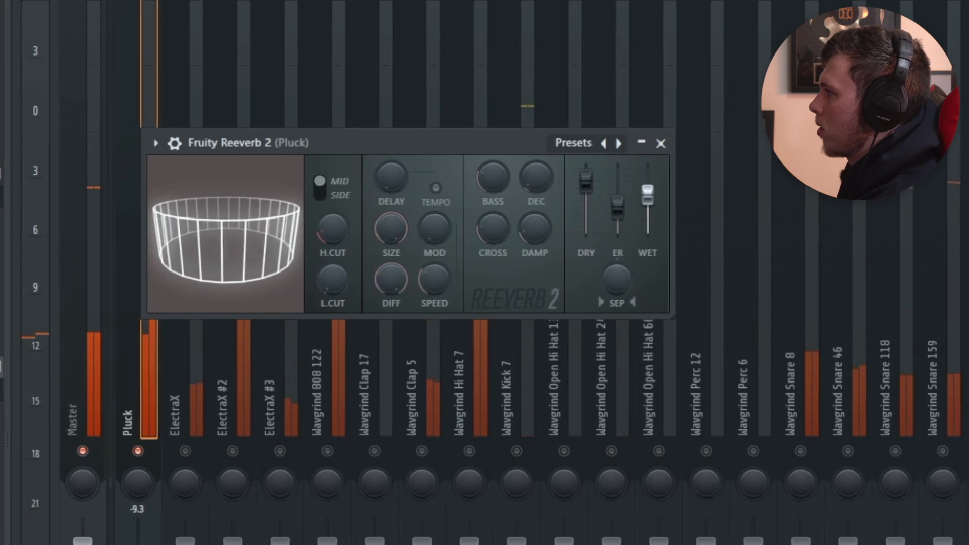
{"action": "left_click_drag", "start_coordinate": [464, 144], "coordinate": [579, 134]}
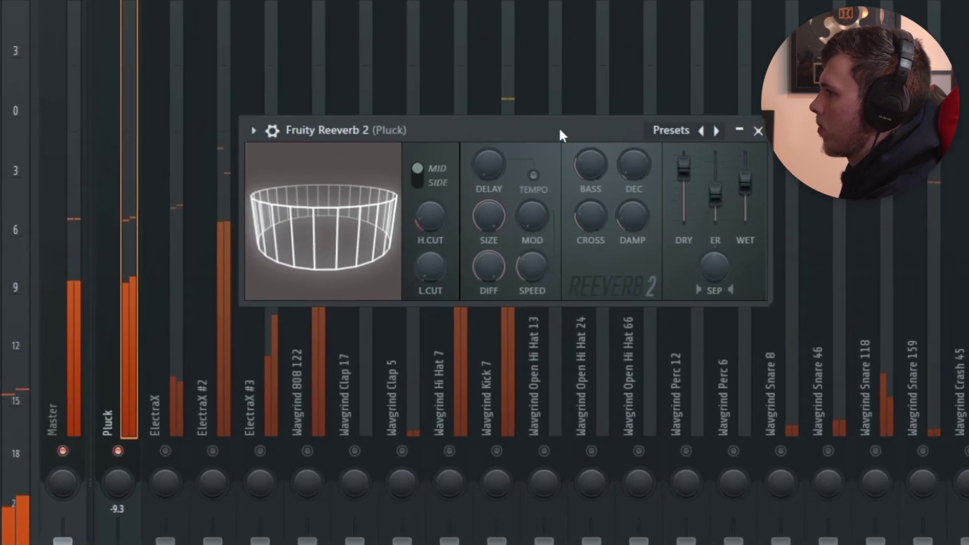
{"action": "left_click_drag", "start_coordinate": [743, 178], "coordinate": [742, 170]}
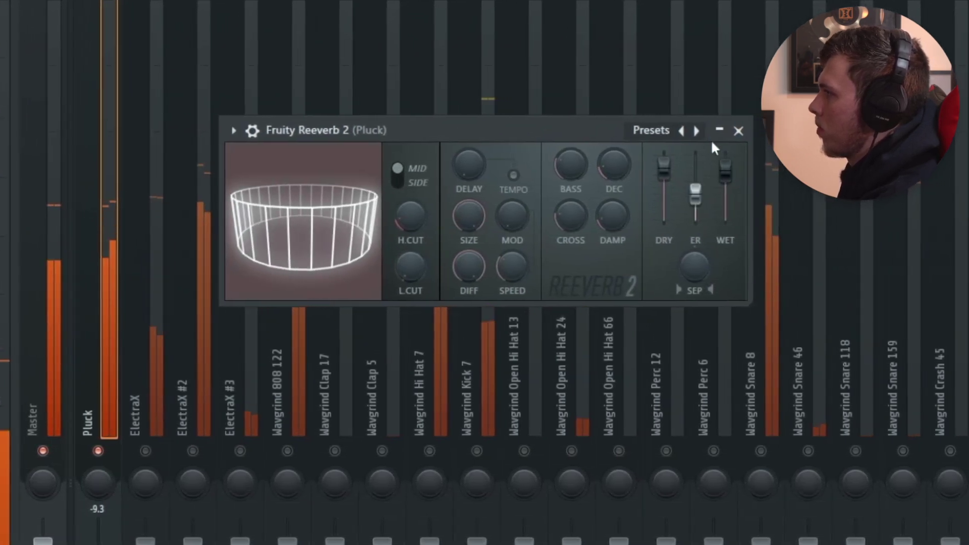
{"action": "left_click", "coordinate": [739, 130]}
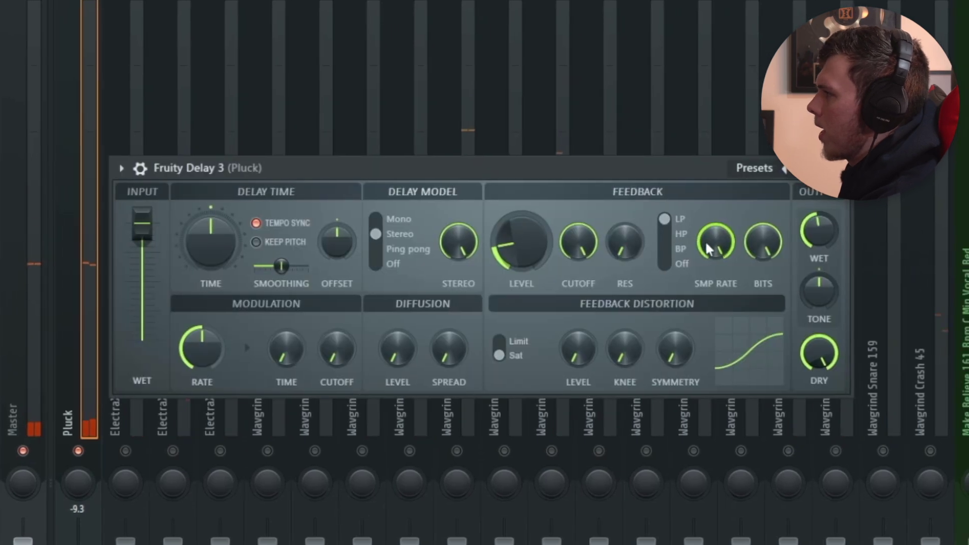
{"action": "left_click", "coordinate": [799, 185]}
{"action": "key", "text": "space"}
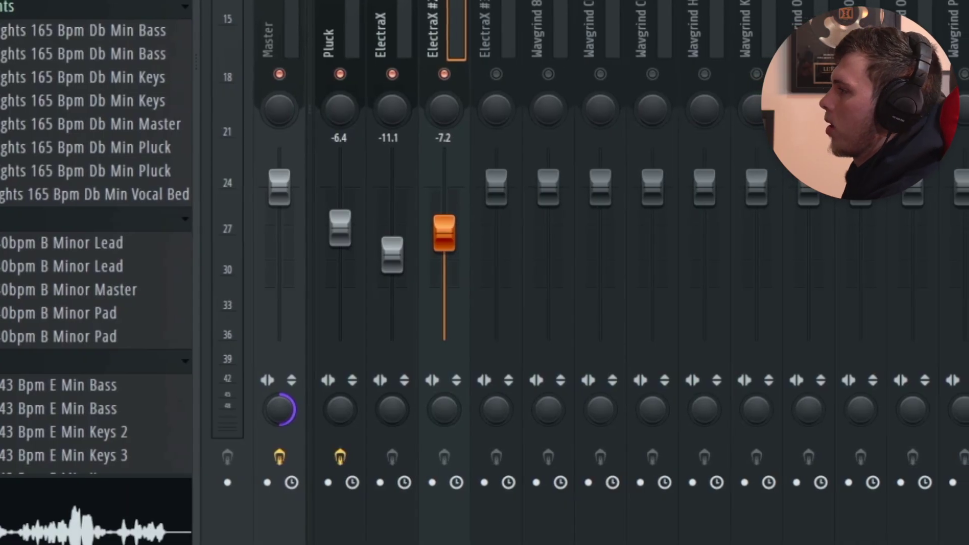
Lower the ElectraX #2 mixer track to -11.9 dB and ElectraX #3 to -11.4 dB.
{"action": "left_click_drag", "start_coordinate": [434, 250], "coordinate": [447, 268]}
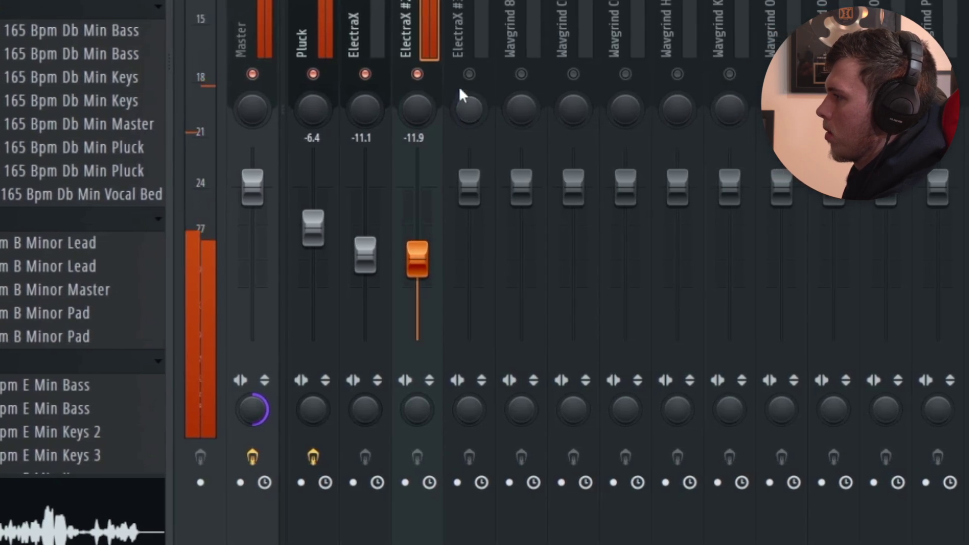
{"action": "left_click_drag", "start_coordinate": [472, 188], "coordinate": [473, 257]}
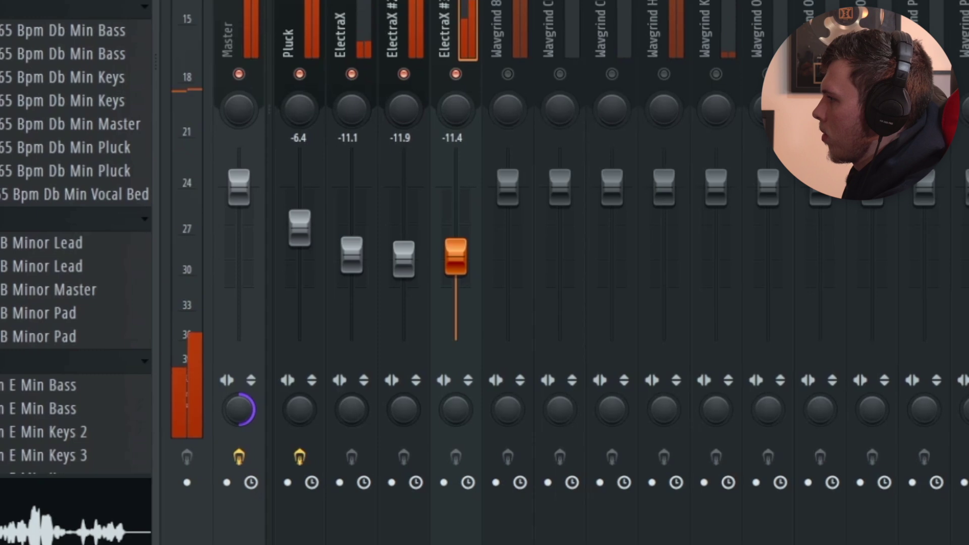
Find Scorch #2 among the channels and give its mixer track a large Fruity Reeverb 2 with a raised wet level.
{"action": "key", "text": "F6"}
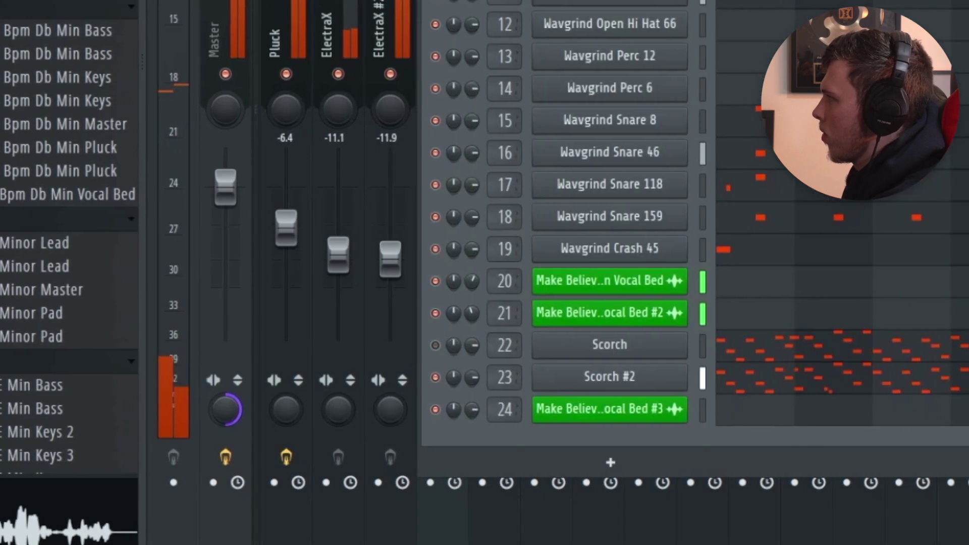
{"action": "key", "text": "F6"}
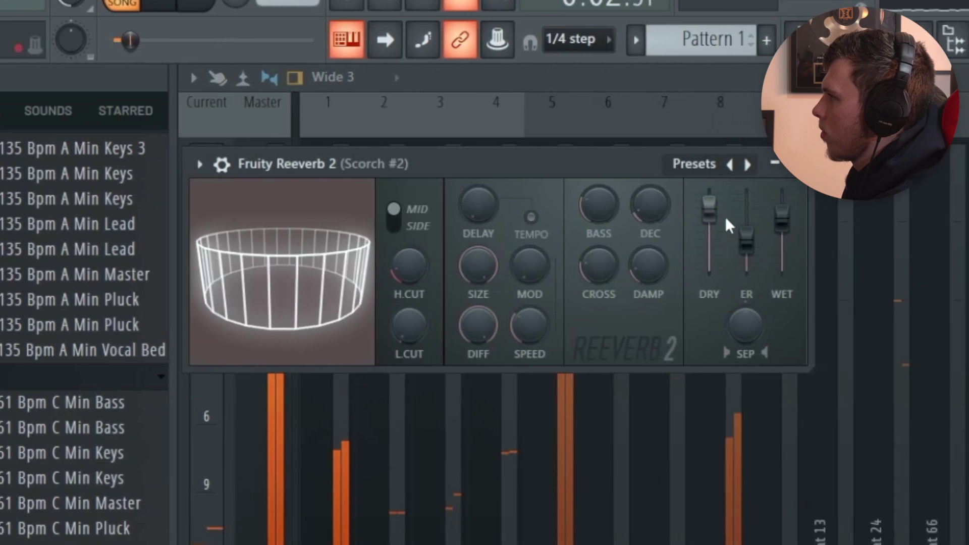
{"action": "left_click", "coordinate": [784, 165]}
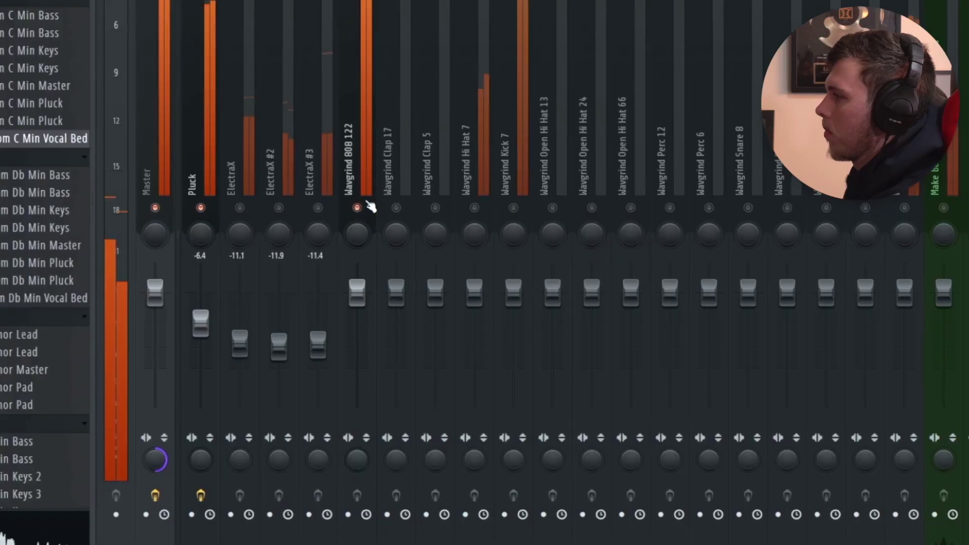
Lower 808 122 to -6.7 dB, Snares 8, 46, 118 and 159 to -6.4, -3.2, -7.4 and -6.0 dB, and Crash 45 to -6.4 dB.
{"action": "left_click_drag", "start_coordinate": [357, 292], "coordinate": [323, 330]}
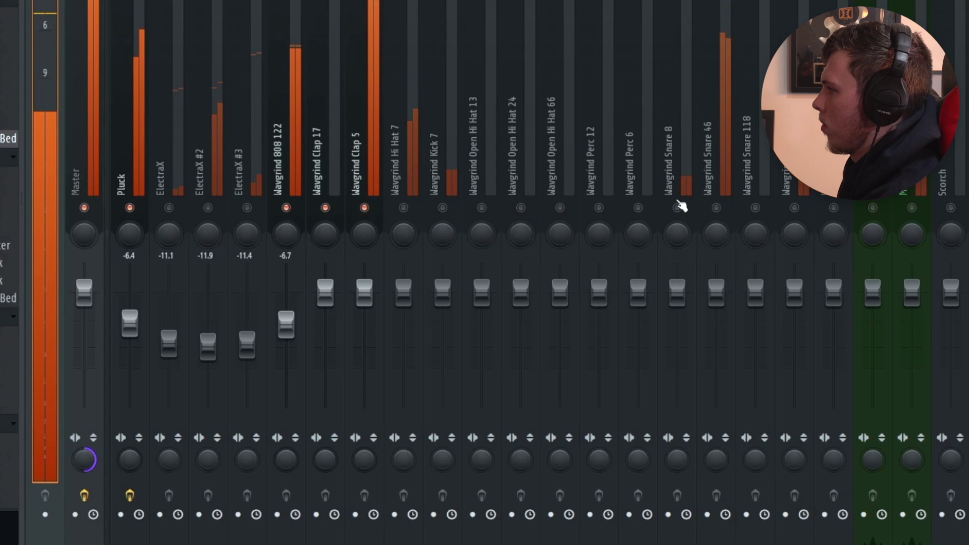
{"action": "left_click_drag", "start_coordinate": [677, 295], "coordinate": [651, 323]}
{"action": "left_click_drag", "start_coordinate": [692, 287], "coordinate": [685, 323]}
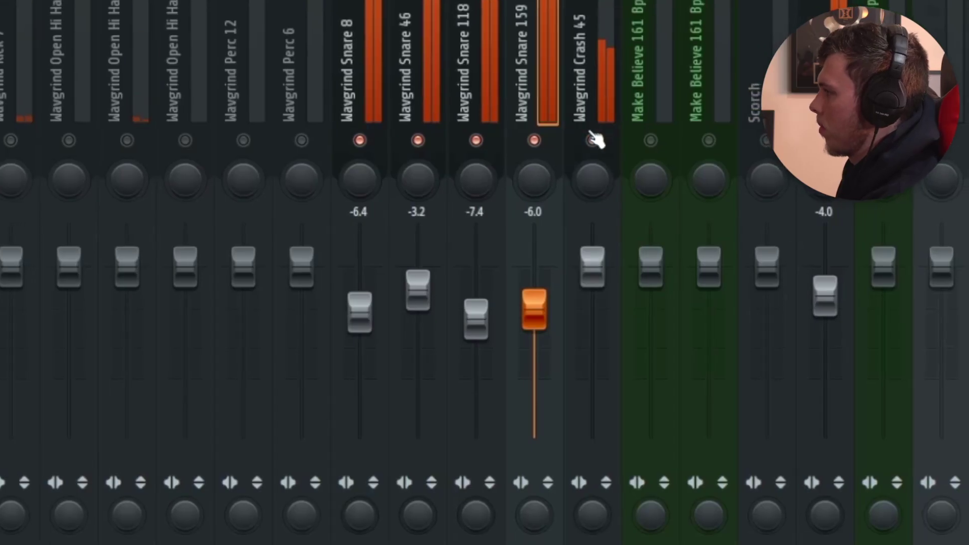
{"action": "left_click_drag", "start_coordinate": [591, 269], "coordinate": [554, 322]}
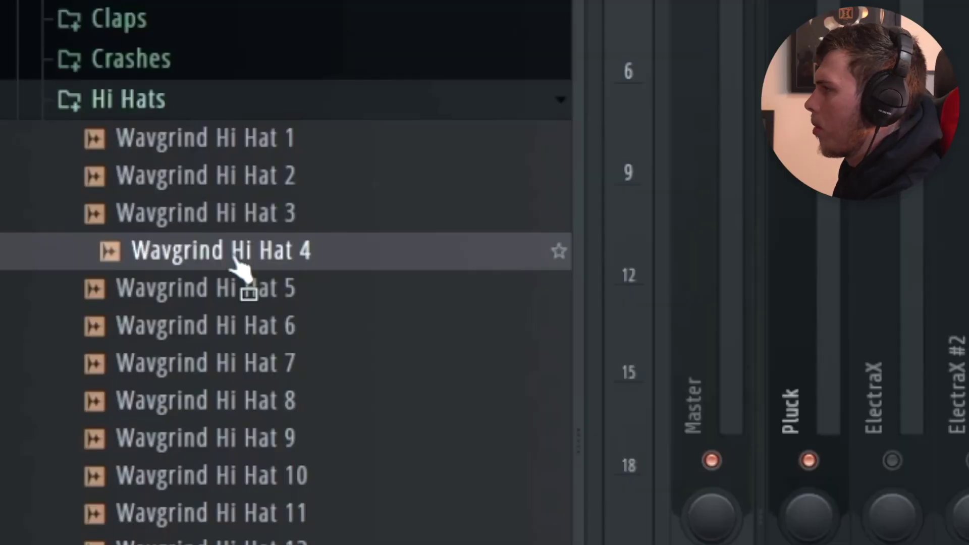
Add the Wavgrind Hi Hat 4 sample as a new channel and open its piano roll.
{"action": "left_click_drag", "start_coordinate": [264, 255], "coordinate": [449, 267]}
{"action": "right_click", "coordinate": [561, 266]}
{"action": "left_click", "coordinate": [588, 277]}
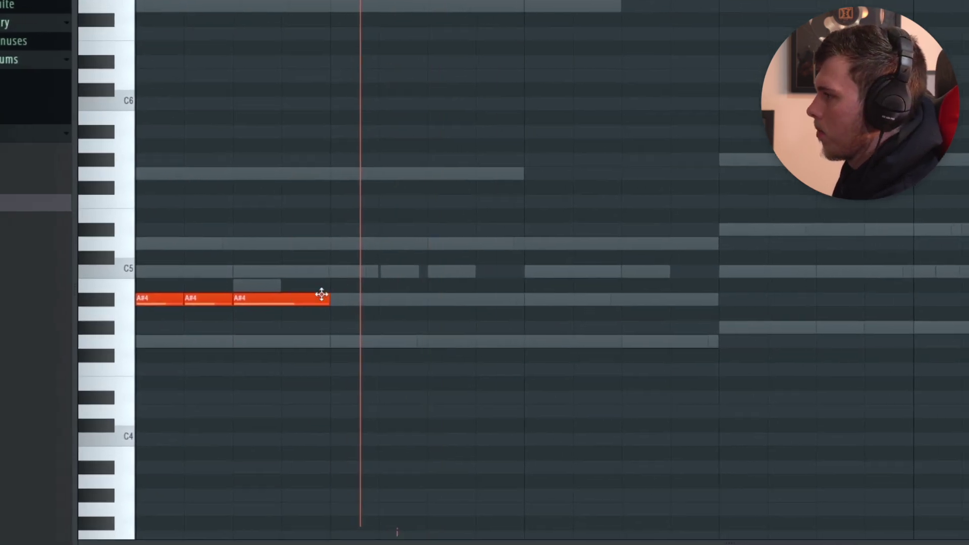
Set the piano roll snap to 1/4 step and add a roll of four short A#4 hi-hat notes after the opening notes.
{"action": "scroll", "coordinate": [476, 298], "scroll_direction": "down", "scroll_amount": 2}
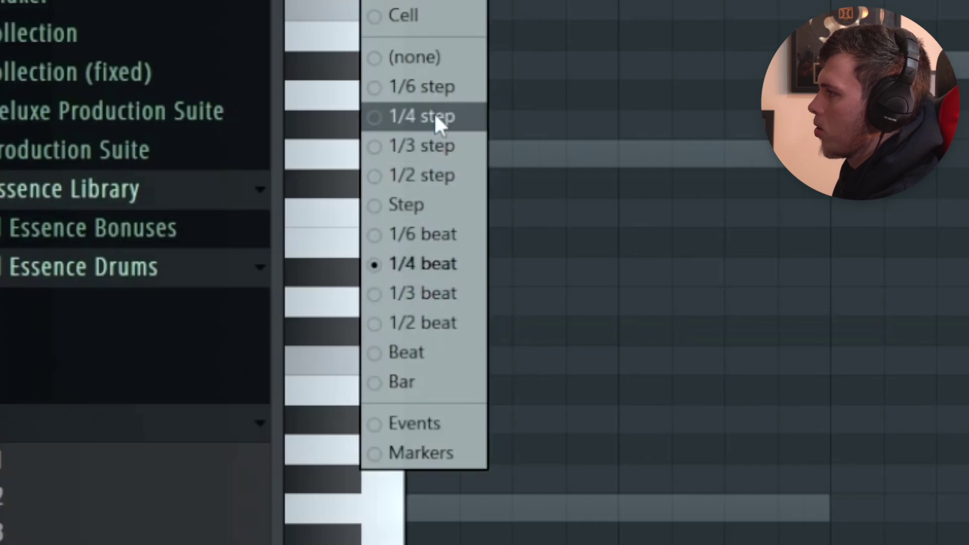
{"action": "left_click", "coordinate": [437, 121]}
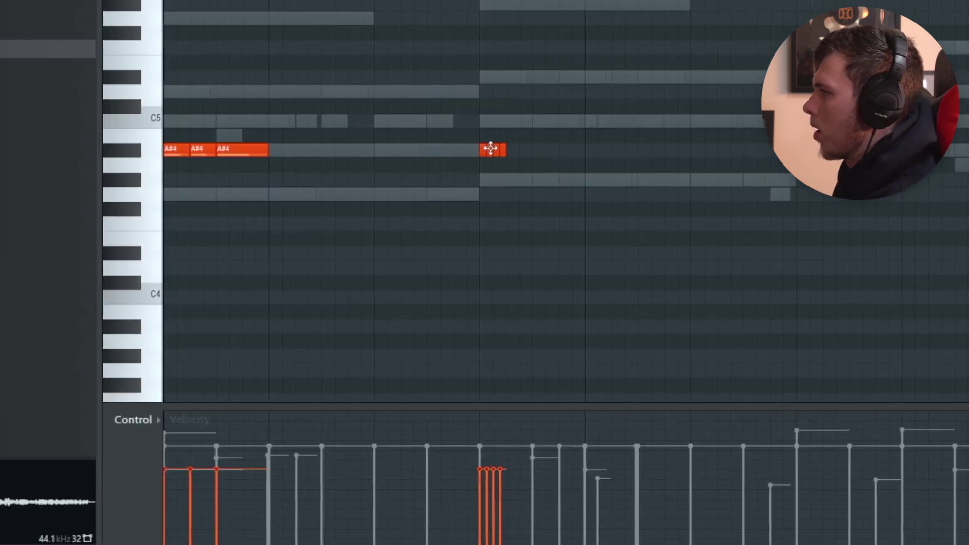
{"action": "scroll", "coordinate": [462, 146], "scroll_direction": "up", "scroll_amount": 3}
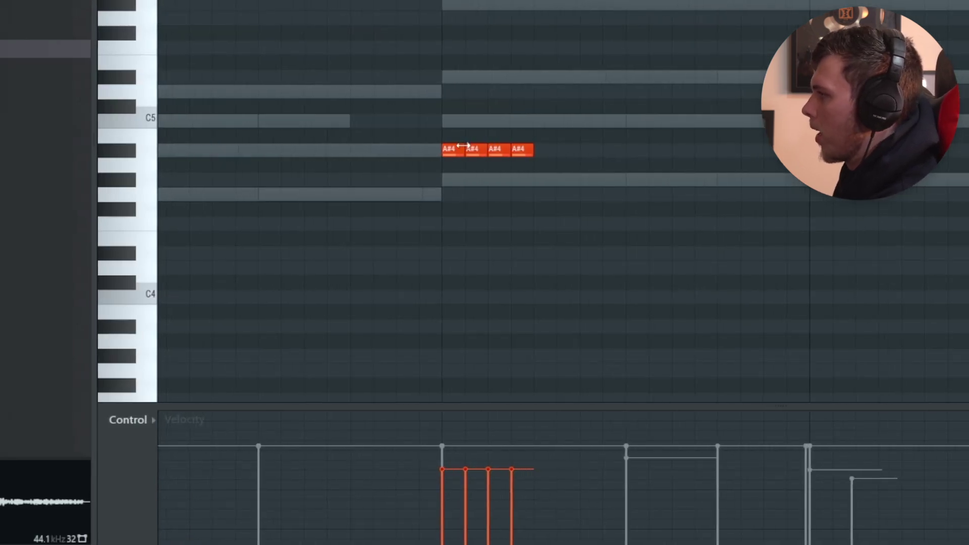
Pitch the roll's notes to A#4, A4, G4 and G#4, pan them alternately to opposite sides, and return the note control to velocity.
{"action": "left_click", "coordinate": [108, 419]}
{"action": "left_click", "coordinate": [130, 460]}
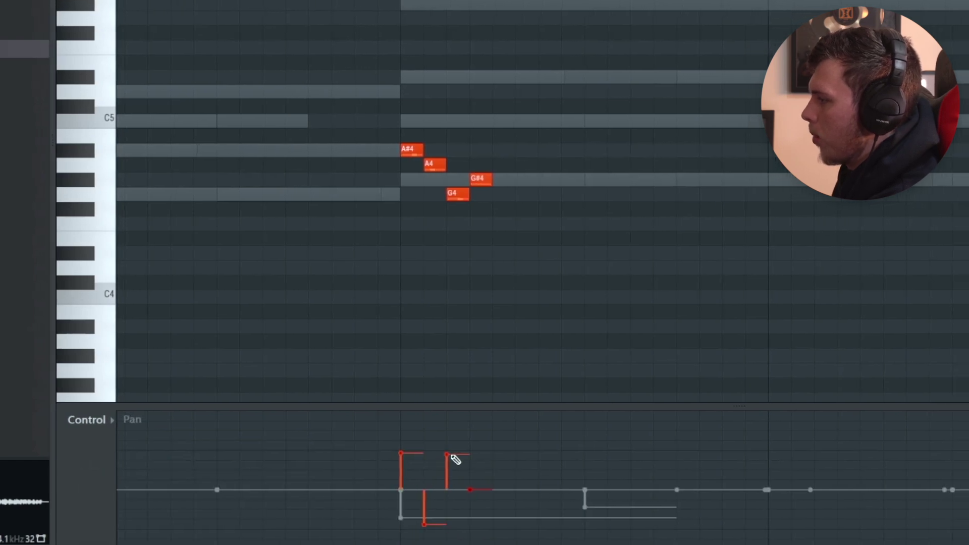
{"action": "left_click", "coordinate": [77, 420]}
{"action": "left_click", "coordinate": [106, 474]}
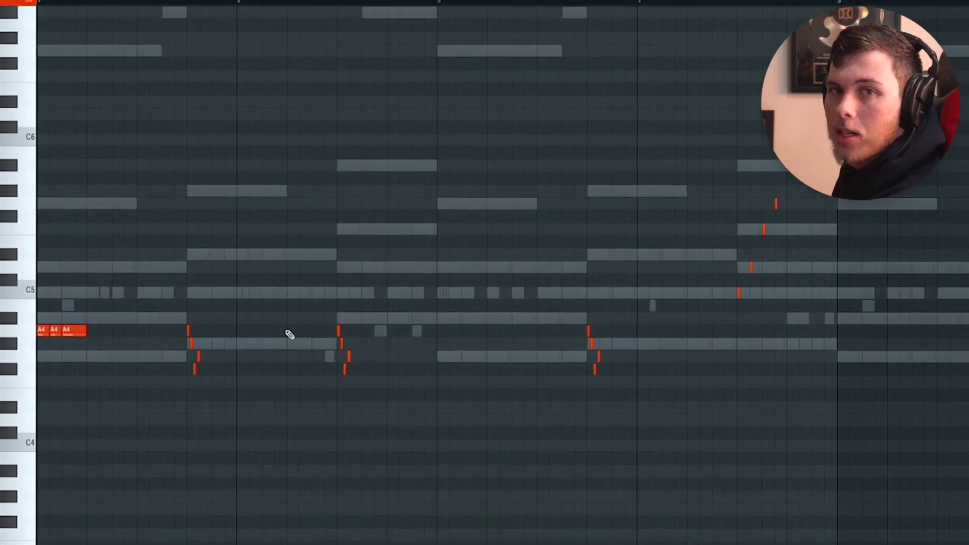
Shorten the third opening A4 note to match the first two and add descending F4, E4 and D#4 notes at the pattern's end.
{"action": "scroll", "coordinate": [295, 334], "scroll_direction": "down", "scroll_amount": 3}
{"action": "scroll", "coordinate": [282, 330], "scroll_direction": "up", "scroll_amount": 3}
{"action": "scroll", "coordinate": [217, 325], "scroll_direction": "left", "scroll_amount": 3}
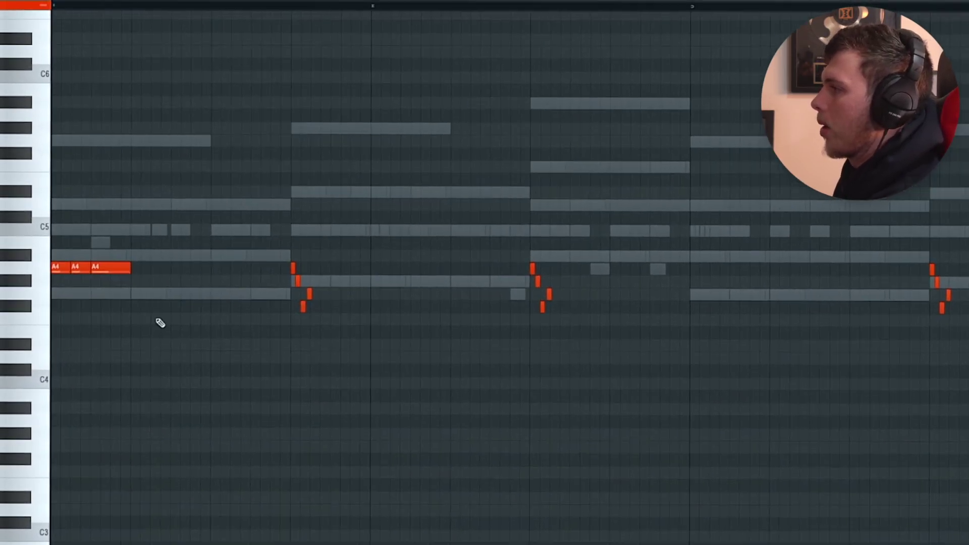
{"action": "scroll", "coordinate": [158, 322], "scroll_direction": "up", "scroll_amount": 2}
{"action": "scroll", "coordinate": [237, 316], "scroll_direction": "left", "scroll_amount": 2}
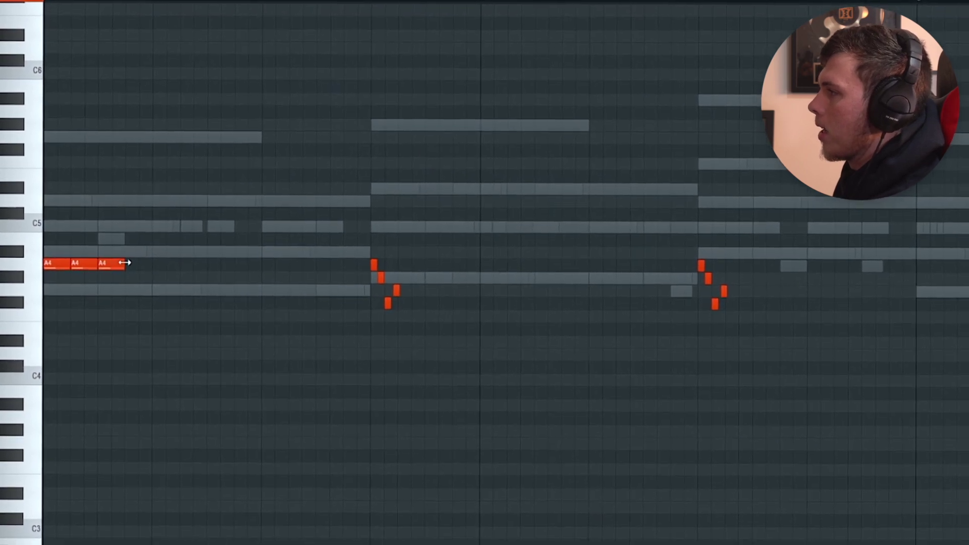
{"action": "scroll", "coordinate": [139, 300], "scroll_direction": "left", "scroll_amount": 2}
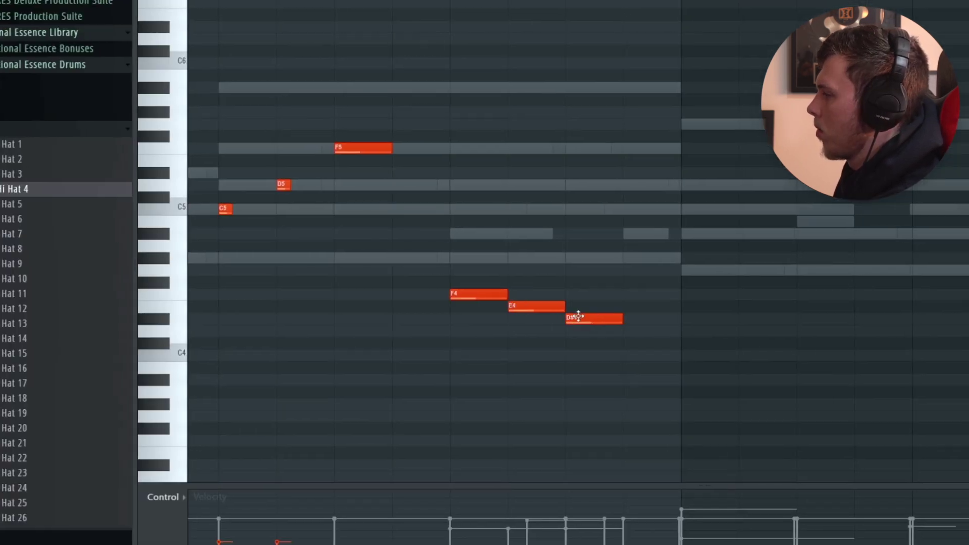
Duplicate the Hi Hat 4 notes and align the copy's first A4 note with the start of the next bar.
{"action": "scroll", "coordinate": [633, 303], "scroll_direction": "up", "scroll_amount": 3}
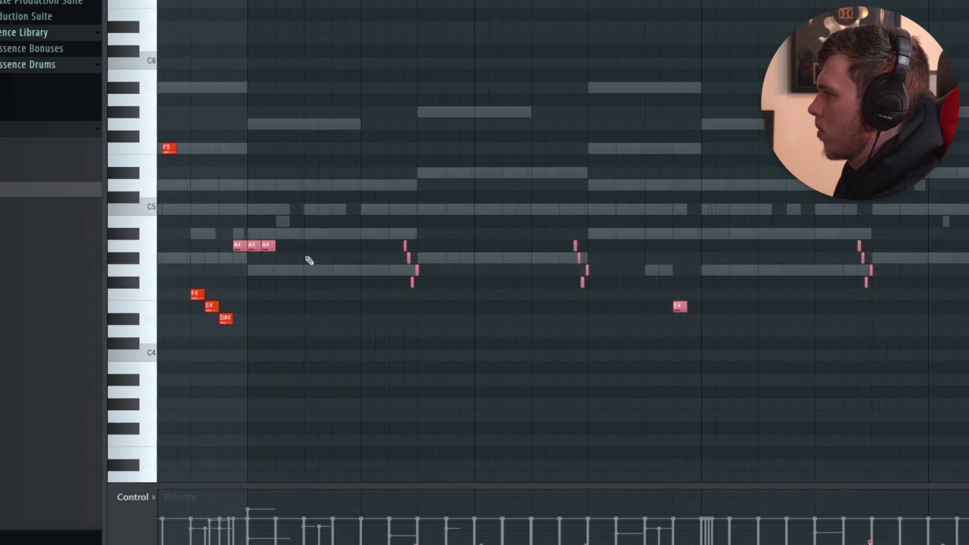
{"action": "scroll", "coordinate": [315, 255], "scroll_direction": "up", "scroll_amount": 3}
{"action": "left_click_drag", "start_coordinate": [527, 292], "coordinate": [568, 291]}
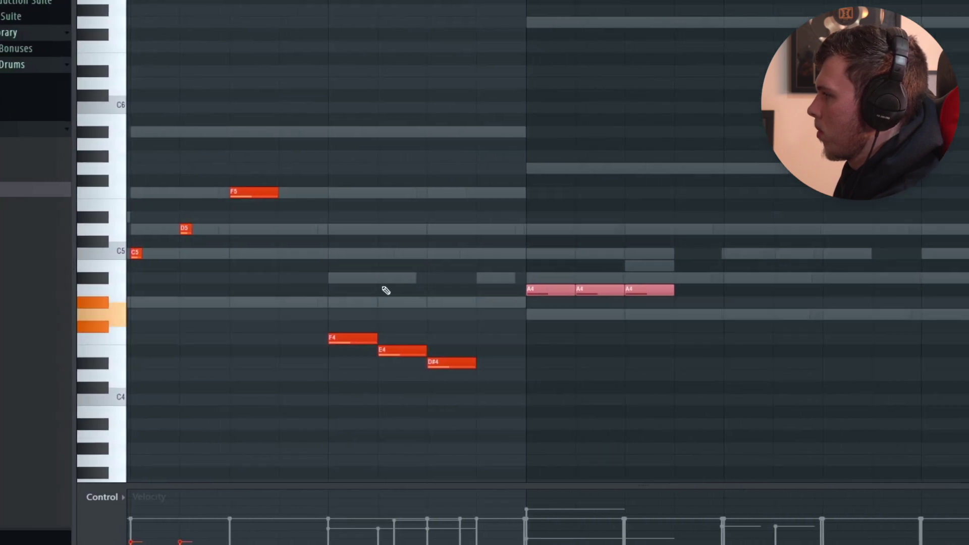
{"action": "scroll", "coordinate": [277, 259], "scroll_direction": "down", "scroll_amount": 4}
{"action": "scroll", "coordinate": [283, 261], "scroll_direction": "up", "scroll_amount": 2}
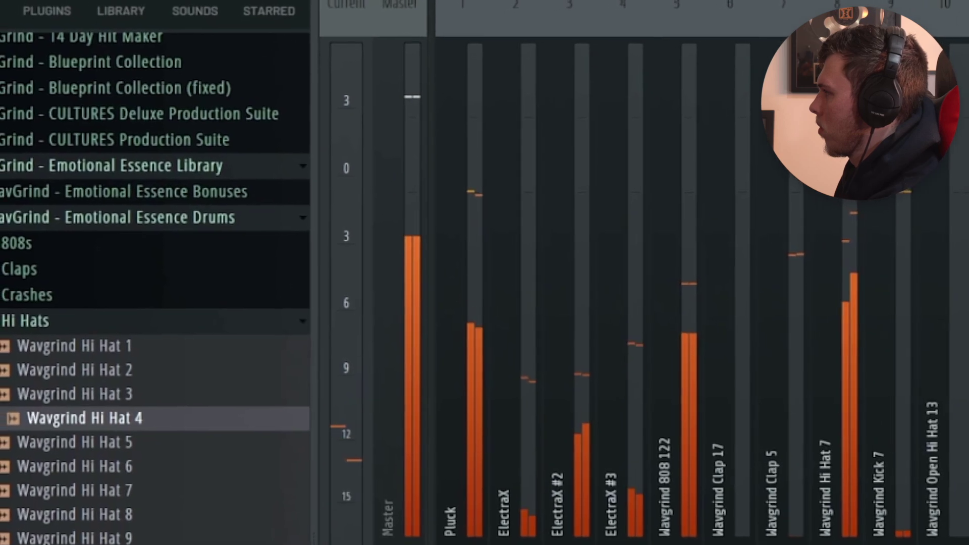
Play the mix, lower Wavgrind Kick 7 to -8.3 dB and bring the Scorch #2 volume down slightly.
{"action": "left_click", "coordinate": [354, 387]}
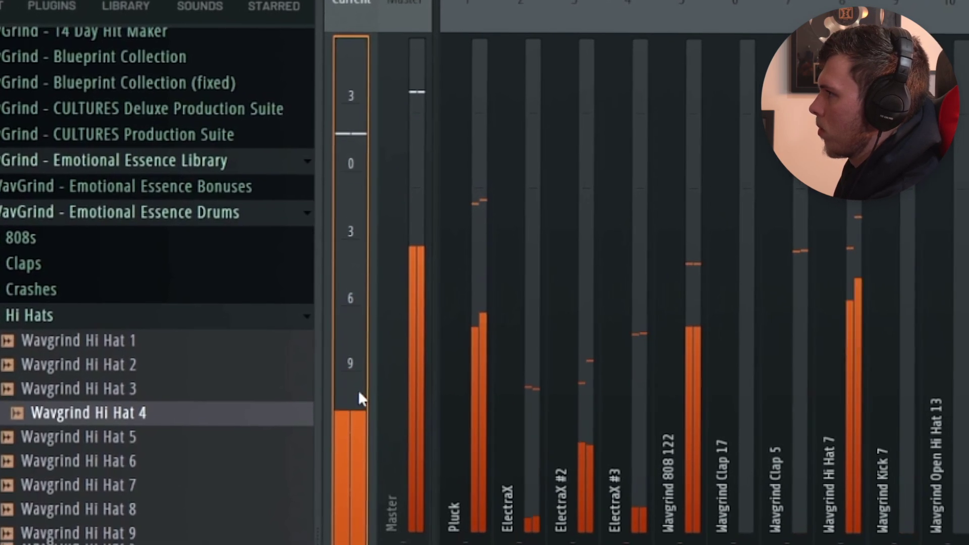
{"action": "key", "text": "space"}
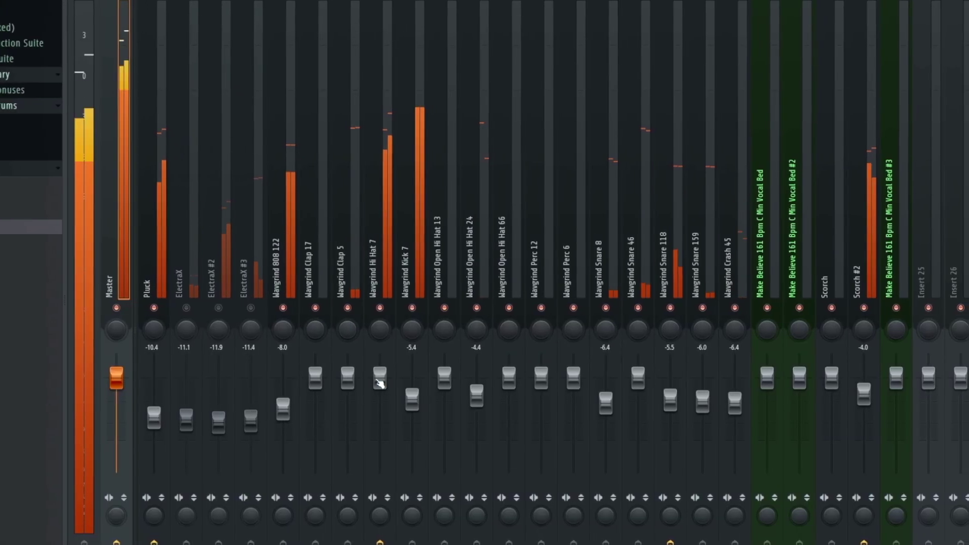
{"action": "left_click_drag", "start_coordinate": [411, 408], "coordinate": [419, 415]}
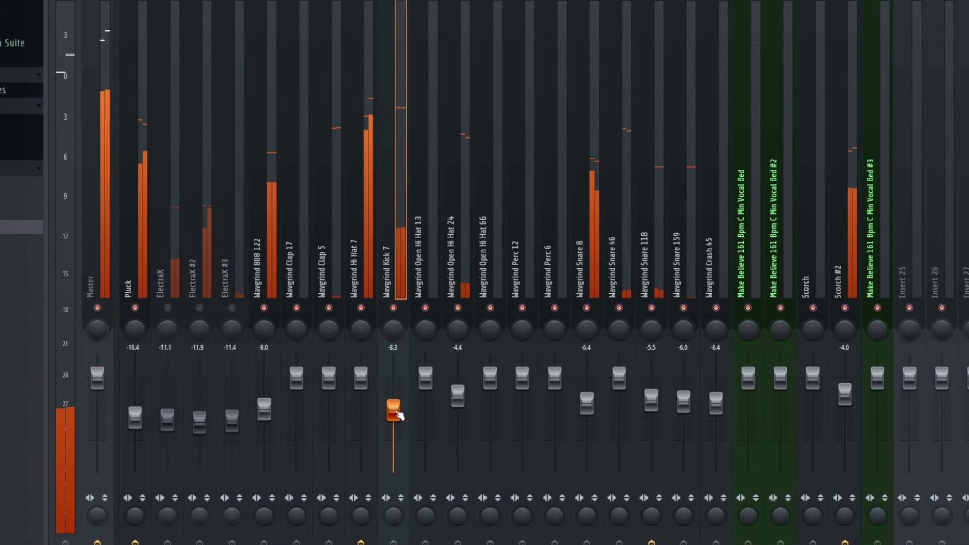
{"action": "left_click_drag", "start_coordinate": [848, 396], "coordinate": [850, 404]}
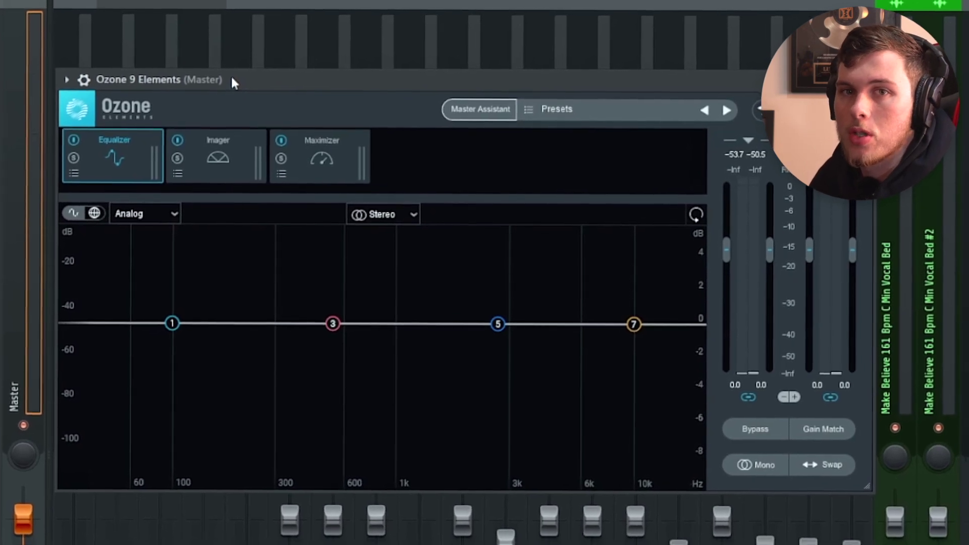
Set the Ozone 9 Elements Maximizer on the Master to character 0.25 and threshold -4.5 dB.
{"action": "left_click", "coordinate": [308, 163]}
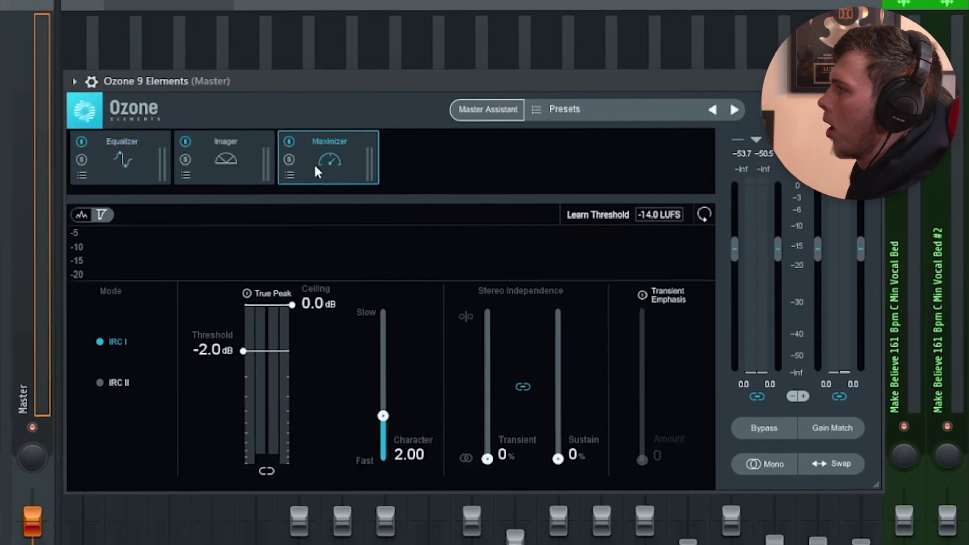
{"action": "left_click_drag", "start_coordinate": [382, 416], "coordinate": [373, 457]}
{"action": "key", "text": "space"}
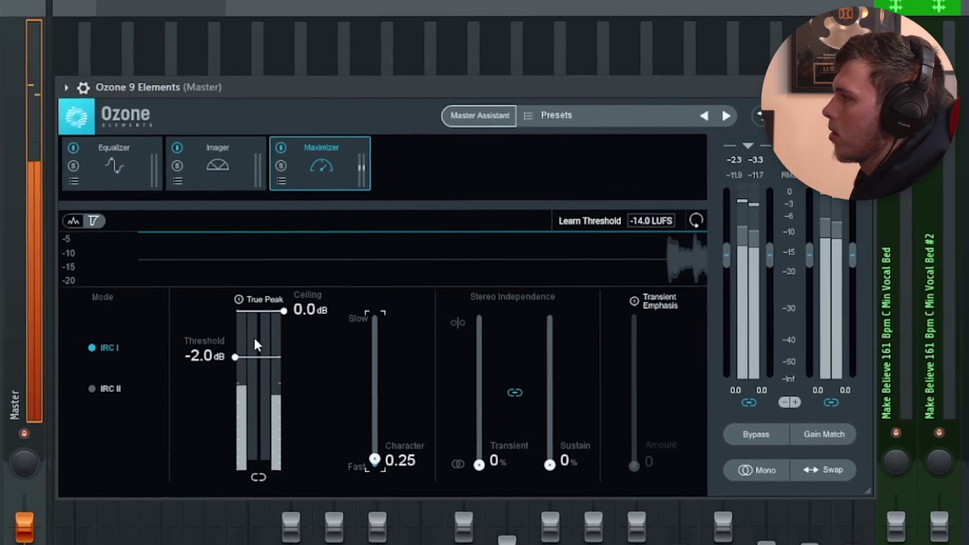
{"action": "left_click_drag", "start_coordinate": [234, 357], "coordinate": [240, 383]}
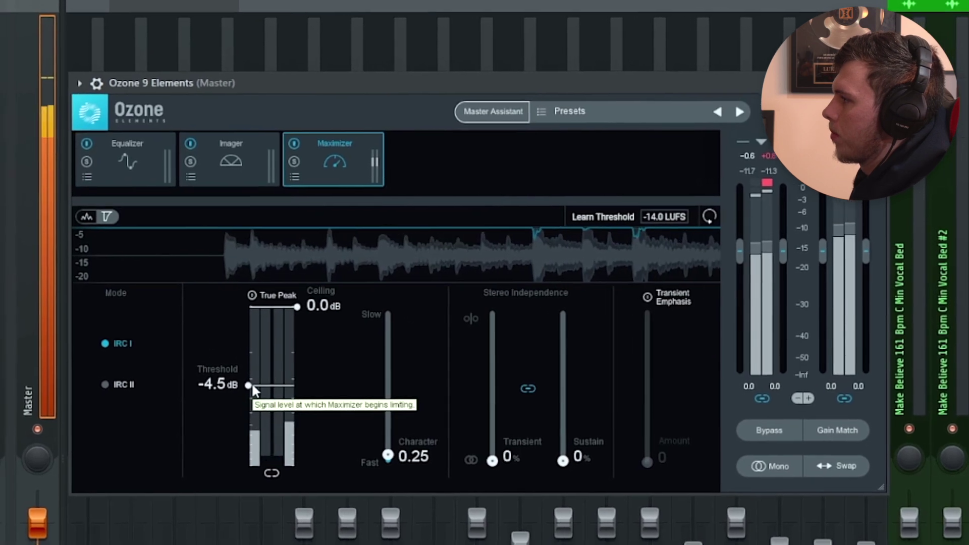
{"action": "key", "text": "Escape"}
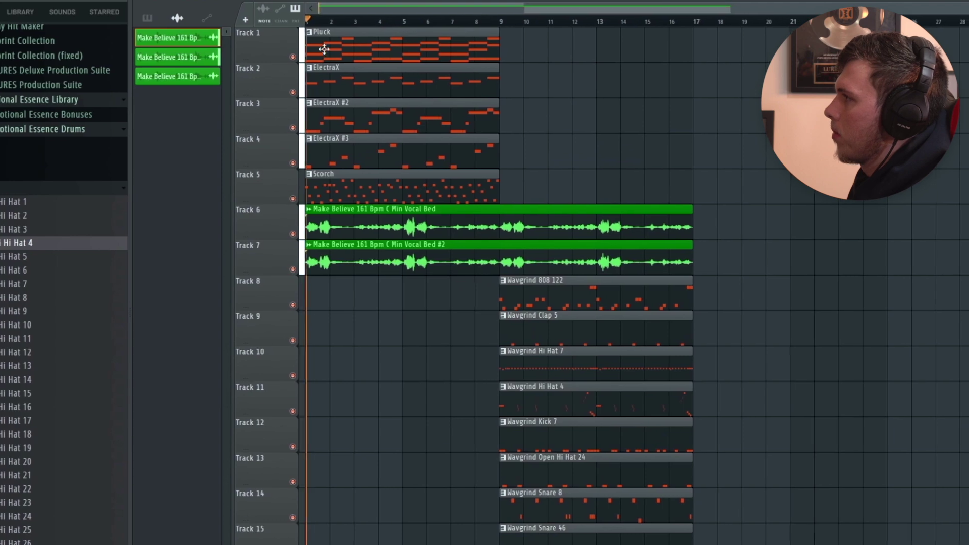
Place the two Make Believe vocal bed clips on tracks 6 and 7 of the playlist at bar 17.
{"action": "left_click_drag", "start_coordinate": [423, 242], "coordinate": [781, 244]}
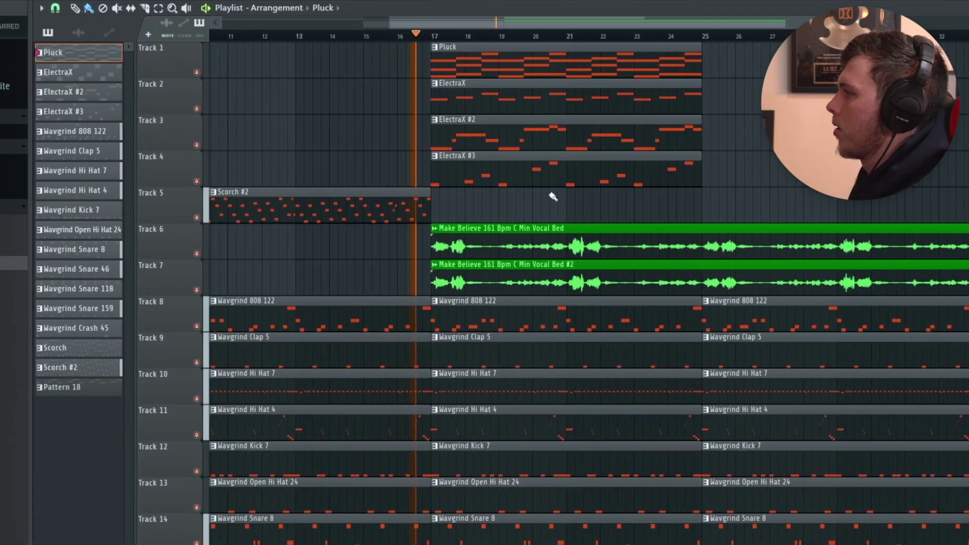
Arrange the melody clips into eight-bar sections, keeping ElectraX #2 and both trimmed vocal beds only in bars 25 to 33.
{"action": "scroll", "coordinate": [549, 196], "scroll_direction": "down", "scroll_amount": 2}
{"action": "scroll", "coordinate": [600, 204], "scroll_direction": "up", "scroll_amount": 2}
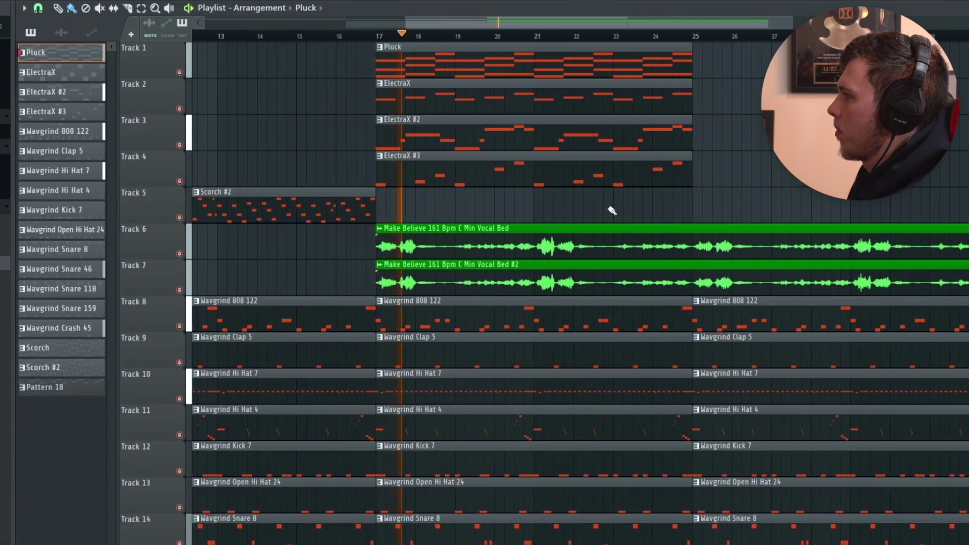
{"action": "left_click_drag", "start_coordinate": [658, 204], "coordinate": [575, 64]}
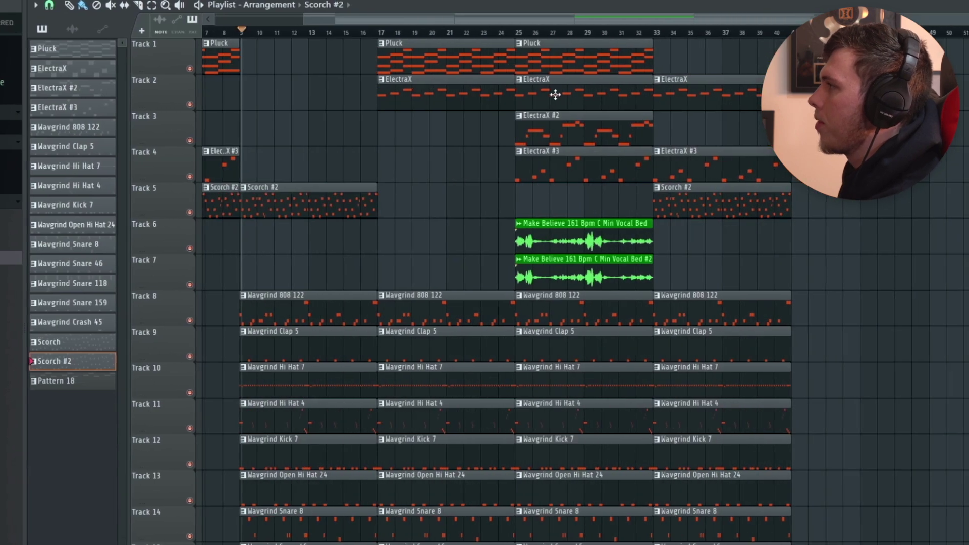
{"action": "scroll", "coordinate": [575, 107], "scroll_direction": "up", "scroll_amount": 4}
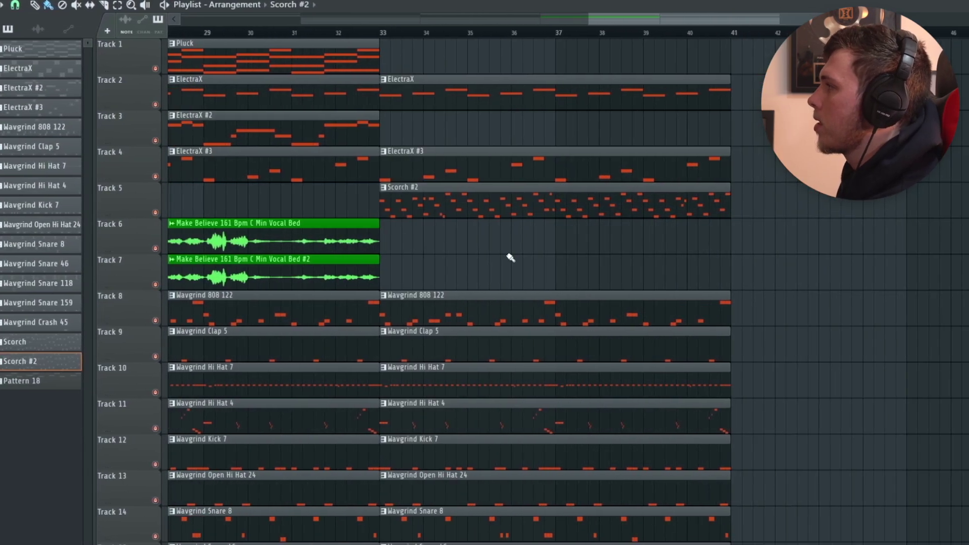
Delete the Wavgrind Open Hi Hat 24 and Hi Hat 4 clips from the section starting at bar 9 and play it back.
{"action": "scroll", "coordinate": [508, 324], "scroll_direction": "down", "scroll_amount": 3}
{"action": "scroll", "coordinate": [367, 249], "scroll_direction": "down", "scroll_amount": 5}
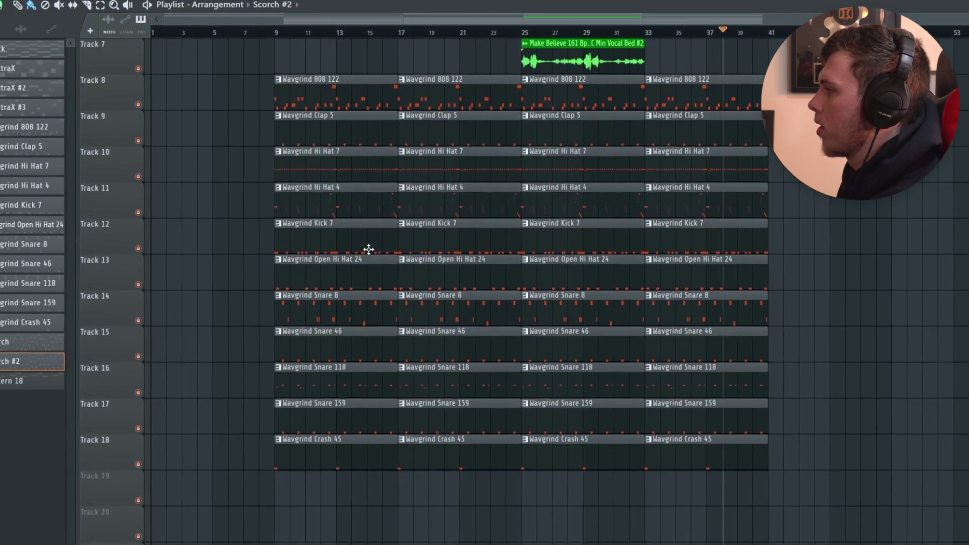
{"action": "scroll", "coordinate": [363, 210], "scroll_direction": "up", "scroll_amount": 5}
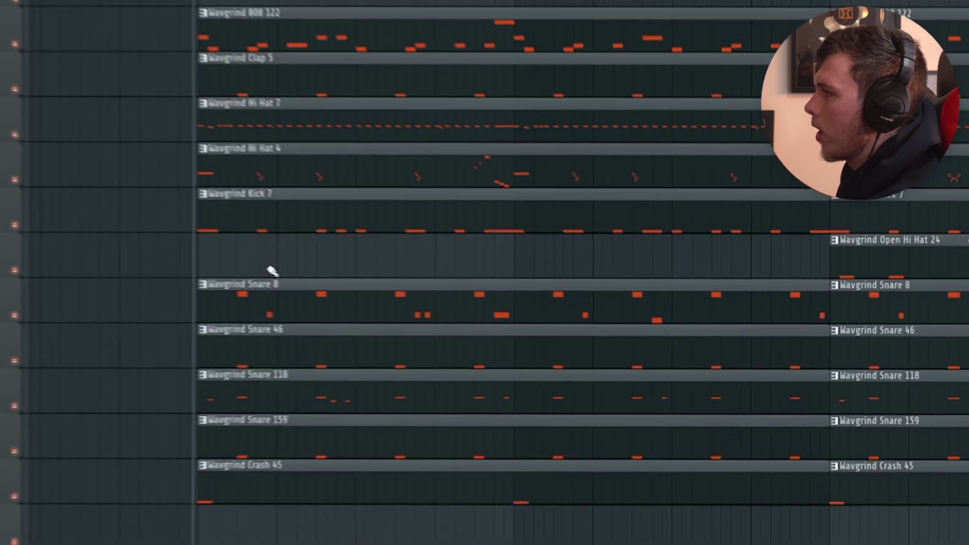
{"action": "right_click", "coordinate": [264, 168]}
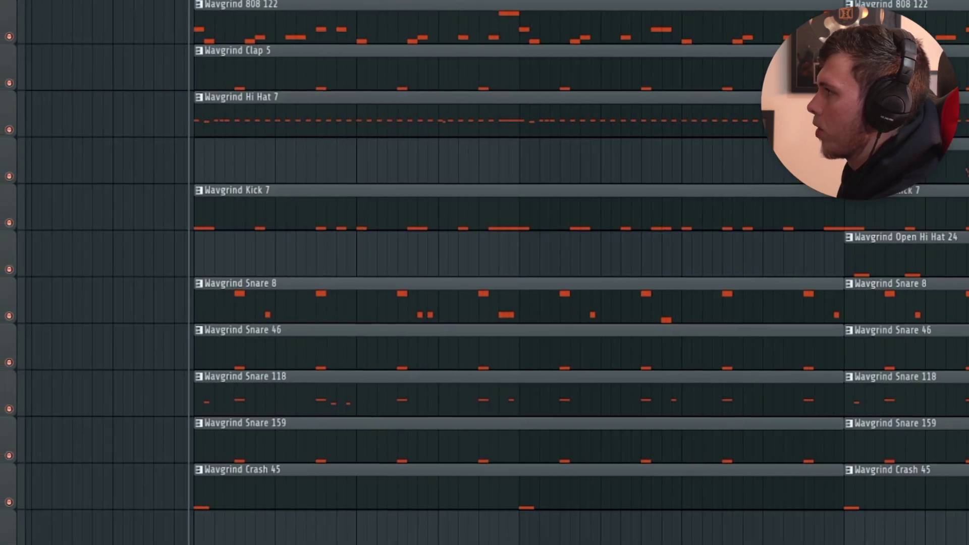
{"action": "key", "text": "space"}
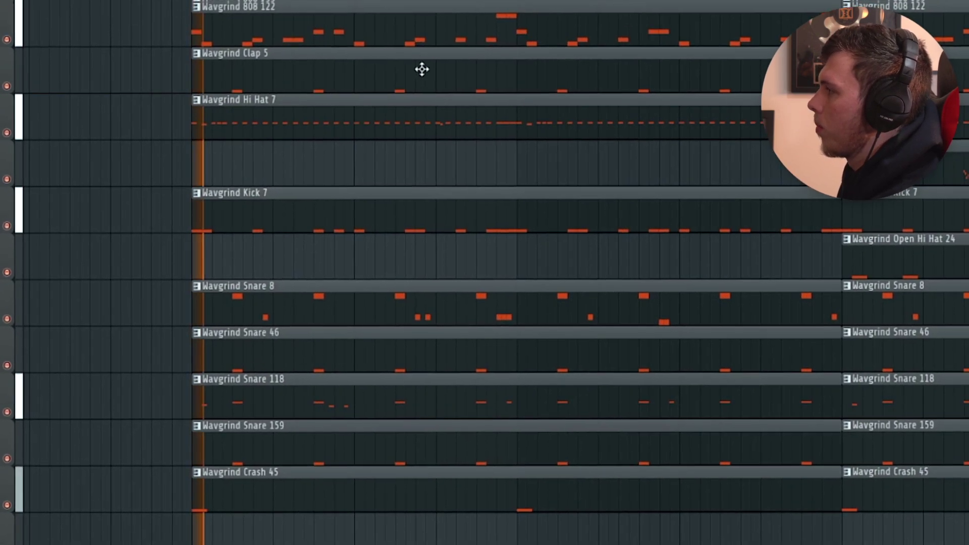
Delete the Wavgrind Hi Hat 4 and Open Hi Hat 24 clips from the section starting at bar 17.
{"action": "scroll", "coordinate": [419, 60], "scroll_direction": "down", "scroll_amount": 2}
{"action": "scroll", "coordinate": [418, 58], "scroll_direction": "up", "scroll_amount": 2}
{"action": "scroll", "coordinate": [447, 199], "scroll_direction": "down", "scroll_amount": 2}
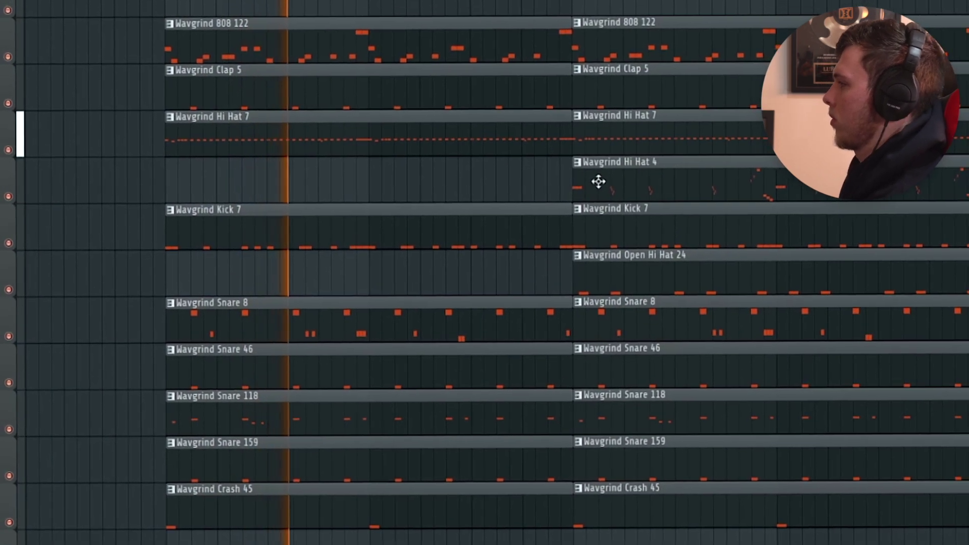
{"action": "right_click", "coordinate": [592, 183]}
{"action": "right_click", "coordinate": [630, 273]}
Make the Wavgrind Snare 8 clip at bar 9 unique and strip its pattern down to the main snare hits.
{"action": "scroll", "coordinate": [612, 183], "scroll_direction": "up", "scroll_amount": 4}
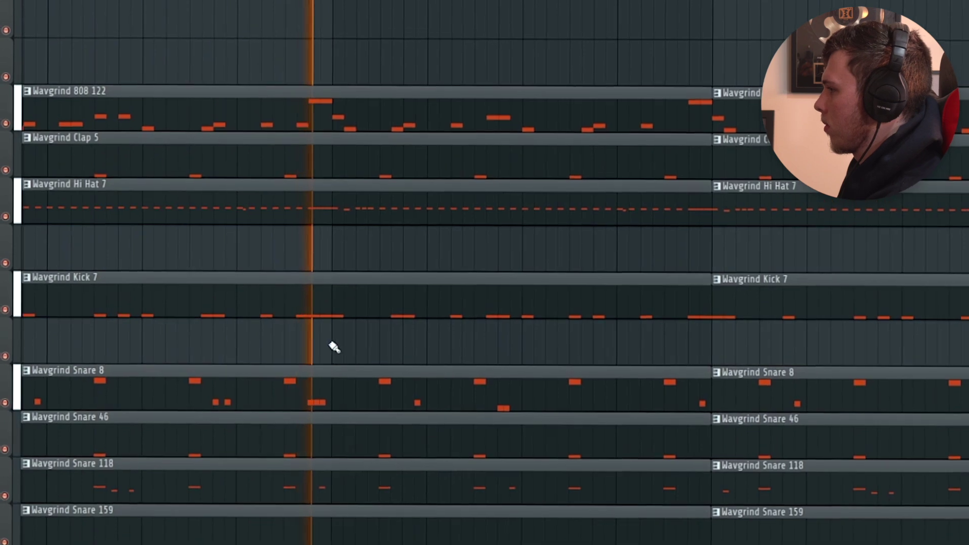
{"action": "left_click", "coordinate": [25, 370]}
{"action": "left_click", "coordinate": [200, 519]}
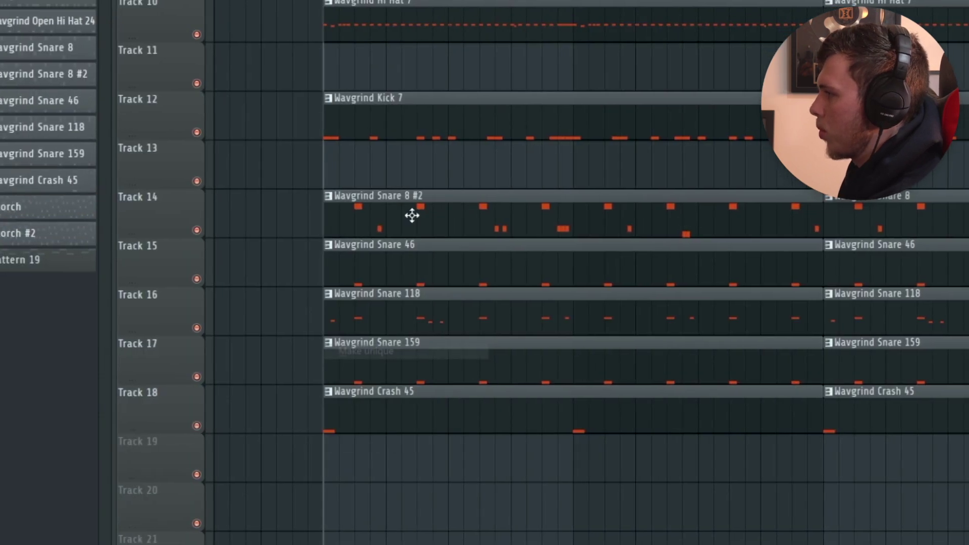
{"action": "double_click", "coordinate": [222, 389]}
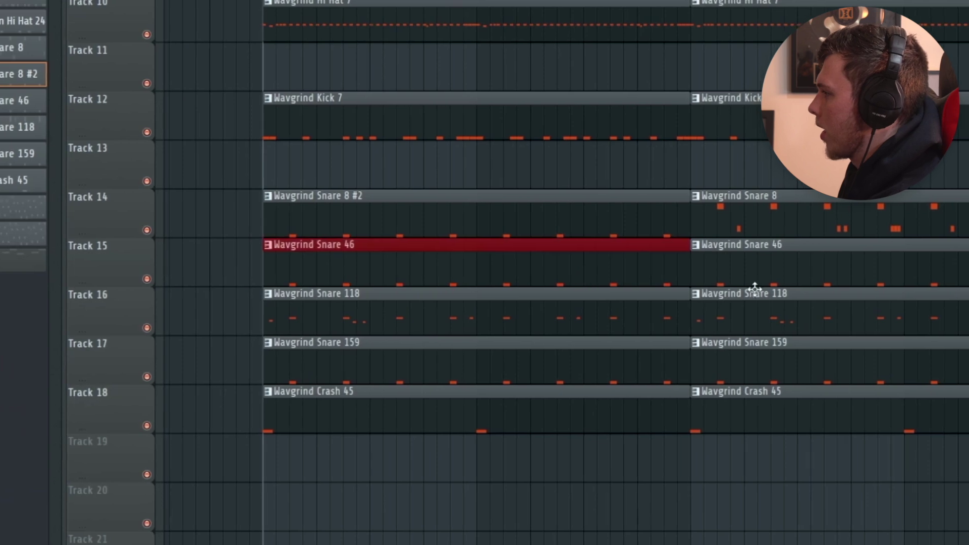
Use the simplified Snare 8 clip at bar 17 too, and place WavGrind Transition 3 on Track 19 around bar 9.
{"action": "scroll", "coordinate": [773, 228], "scroll_direction": "down", "scroll_amount": 3}
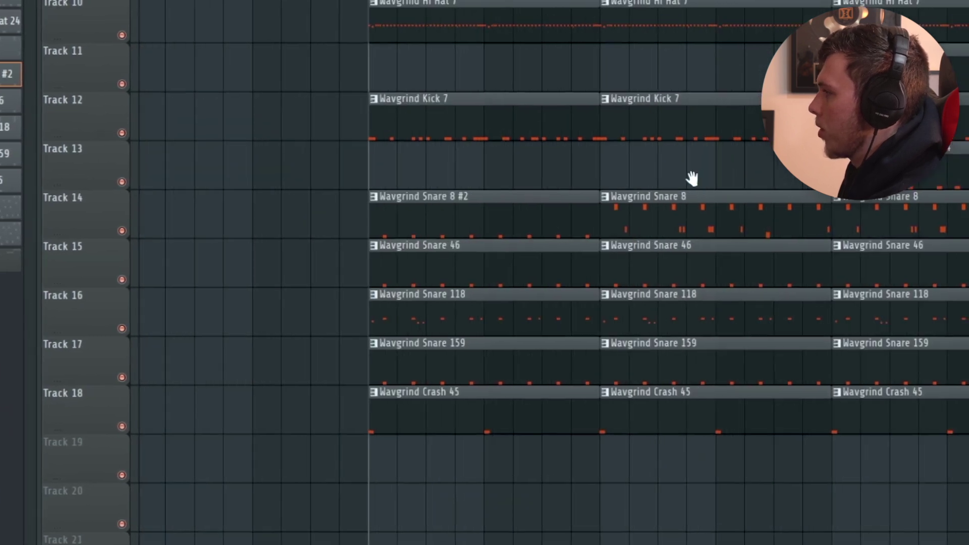
{"action": "left_click", "coordinate": [305, 214]}
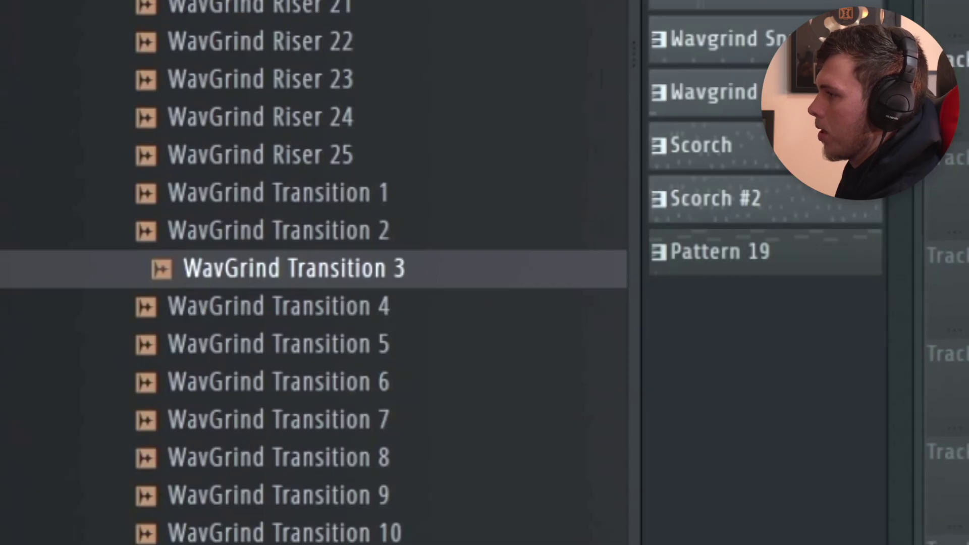
{"action": "left_click_drag", "start_coordinate": [292, 268], "coordinate": [958, 312]}
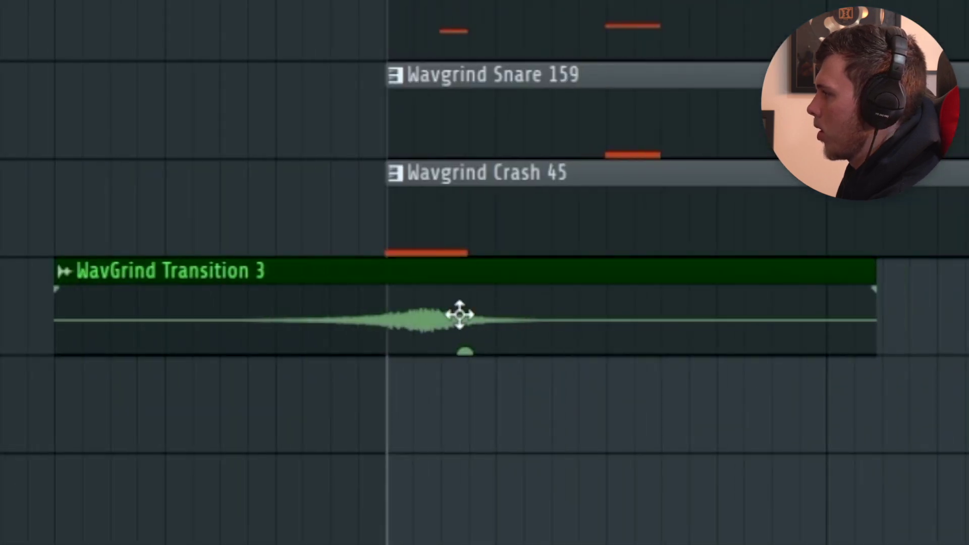
{"action": "scroll", "coordinate": [459, 314], "scroll_direction": "down", "scroll_amount": 5}
Duplicate the bar 9 to 33 sections through bar 81, and repeat the final melody and vocal bed clips up to bar 97.
{"action": "scroll", "coordinate": [469, 151], "scroll_direction": "up", "scroll_amount": 3}
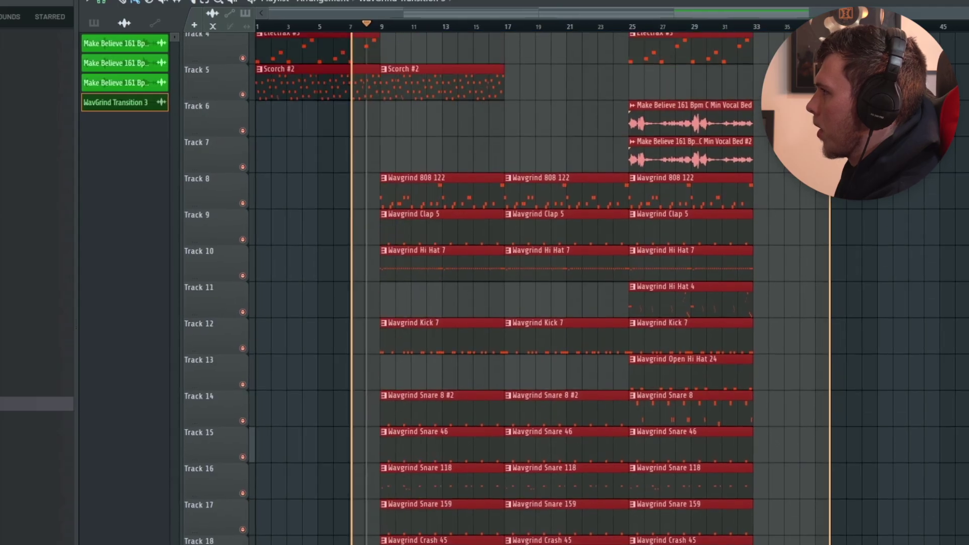
{"action": "scroll", "coordinate": [376, 151], "scroll_direction": "up", "scroll_amount": 3}
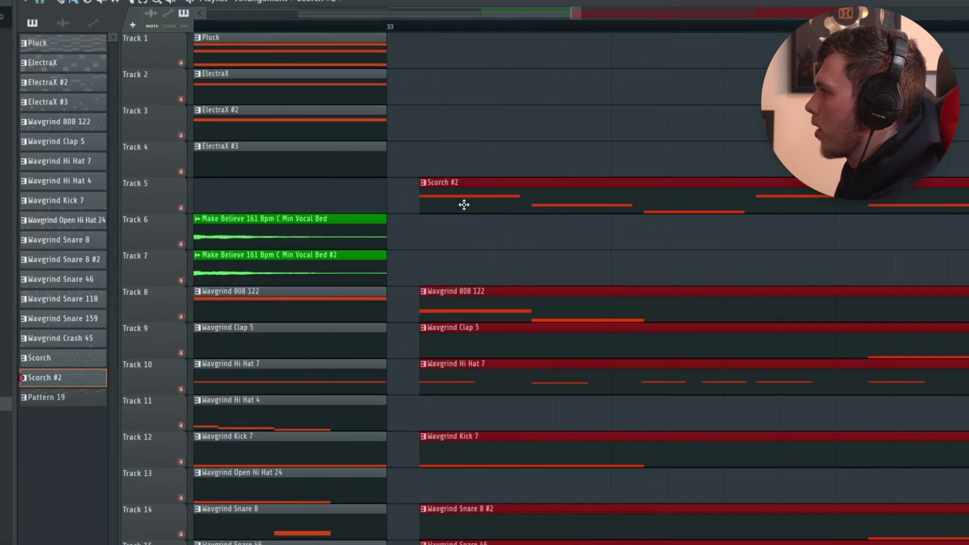
{"action": "scroll", "coordinate": [422, 203], "scroll_direction": "up", "scroll_amount": 2}
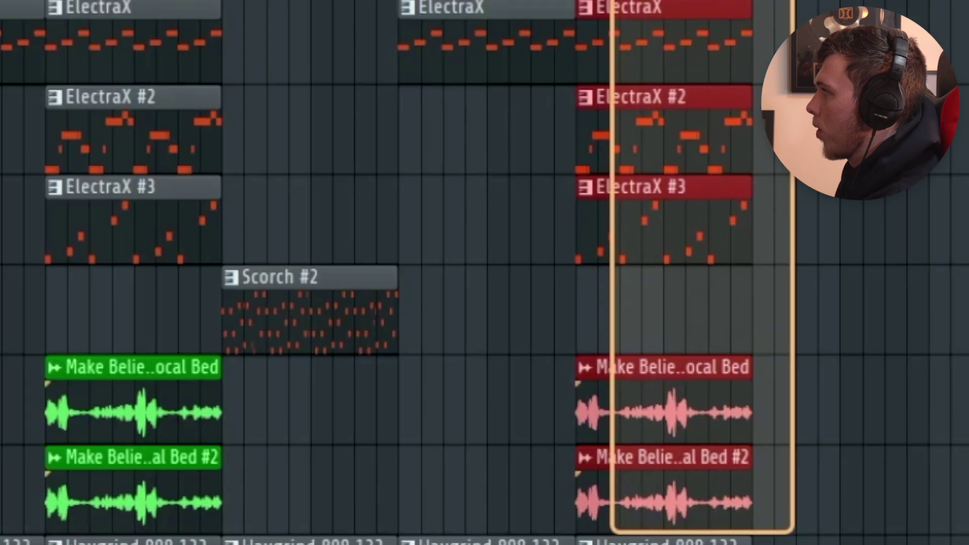
{"action": "key", "text": "ctrl+b"}
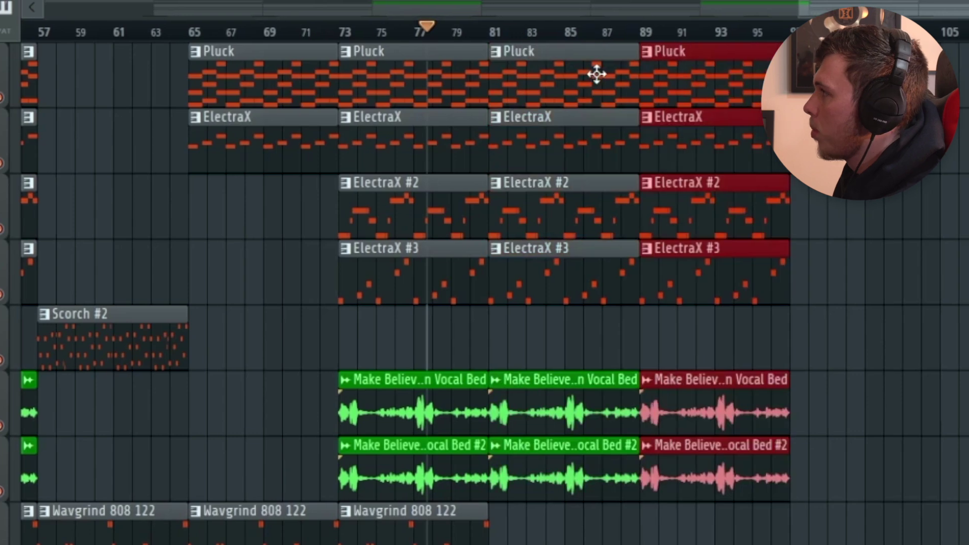
Check the arrangement's length near its end and compare it with the song durations in the Spotify track list.
{"action": "left_click", "coordinate": [742, 31]}
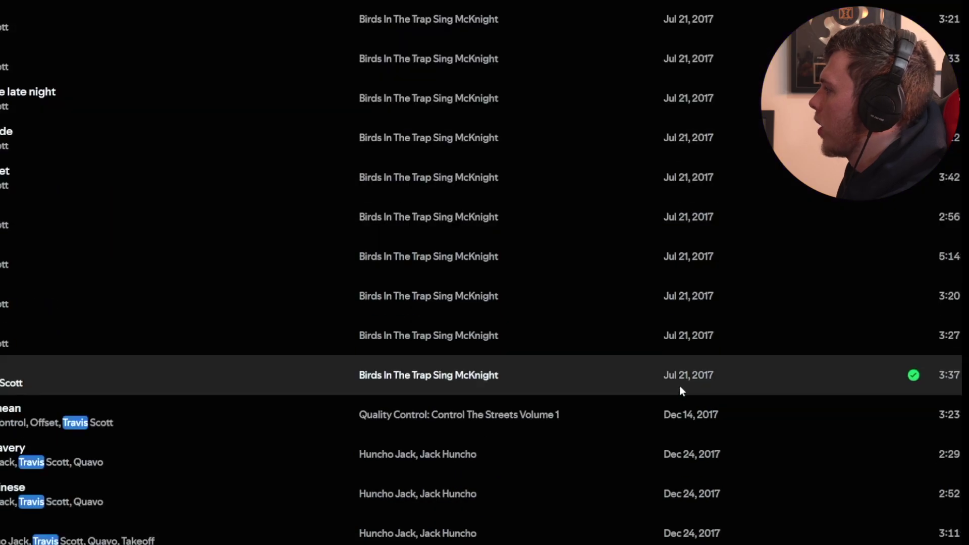
{"action": "scroll", "coordinate": [684, 389], "scroll_direction": "down", "scroll_amount": 15}
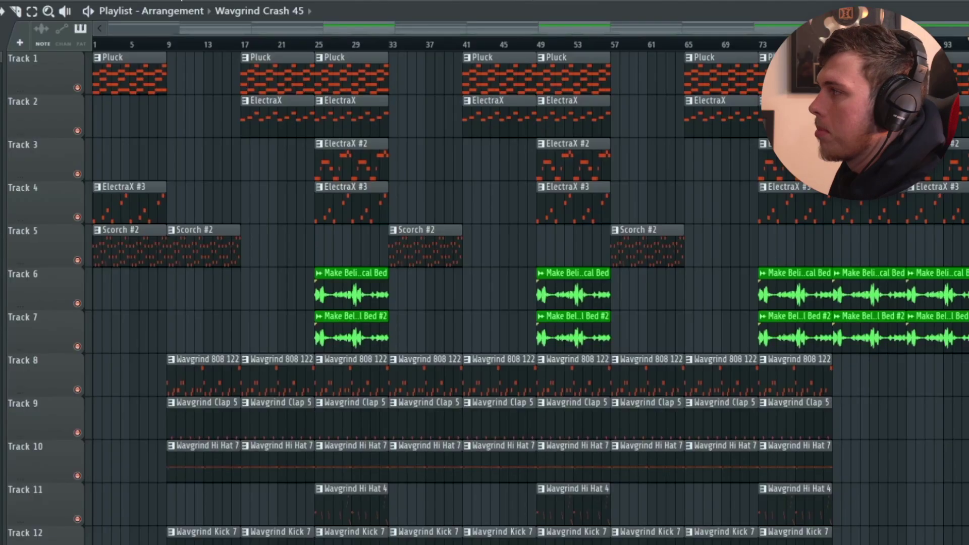
Open the ElectraX #2 melody notes and put F7 and D#7 after the A#6 in the opening phrase.
{"action": "scroll", "coordinate": [747, 540], "scroll_direction": "down", "scroll_amount": 4}
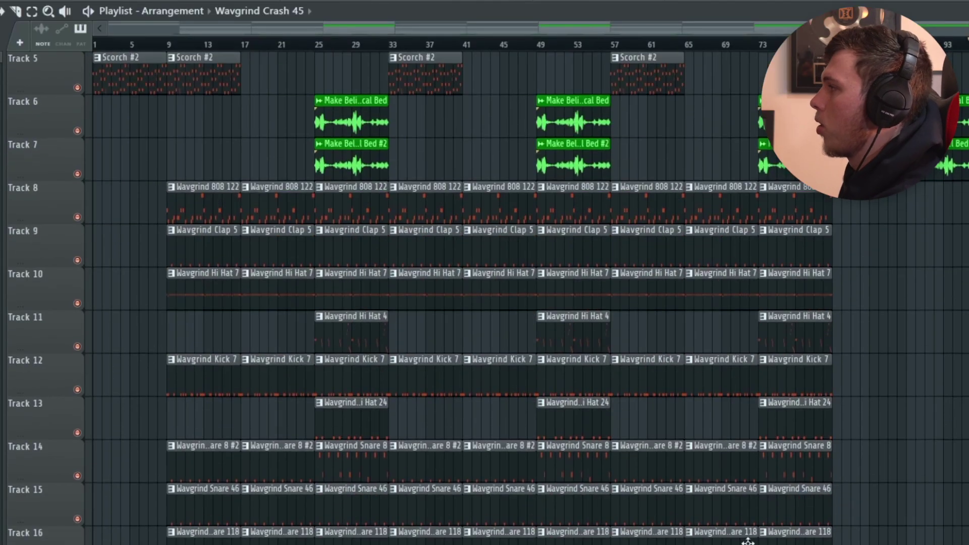
{"action": "left_click_drag", "start_coordinate": [612, 45], "coordinate": [642, 119]}
{"action": "scroll", "coordinate": [642, 119], "scroll_direction": "right", "scroll_amount": 5}
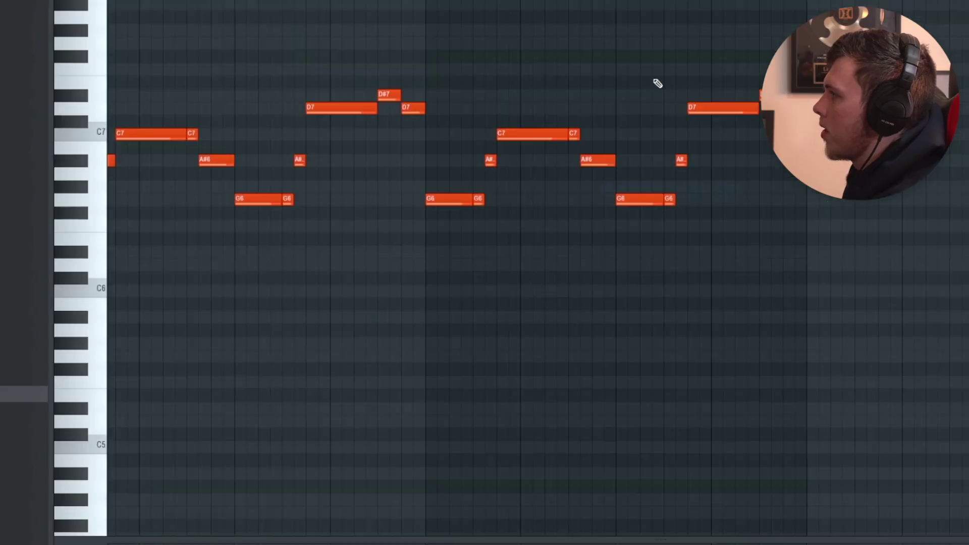
{"action": "scroll", "coordinate": [199, 169], "scroll_direction": "left", "scroll_amount": 2}
{"action": "scroll", "coordinate": [402, 279], "scroll_direction": "up", "scroll_amount": 3}
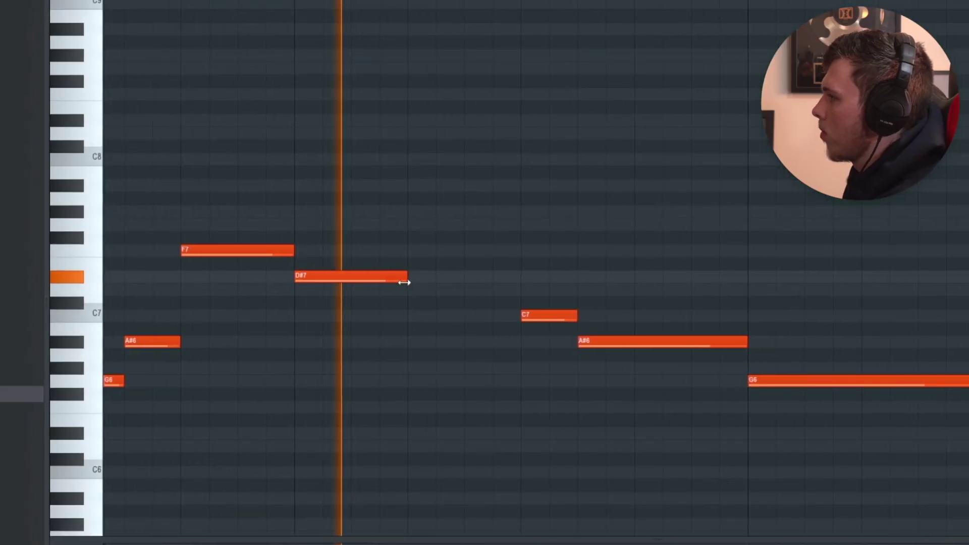
Finish the opening phrase with D7 and C7, remove the overlapping A#6, and play the melody back.
{"action": "key", "text": "space"}
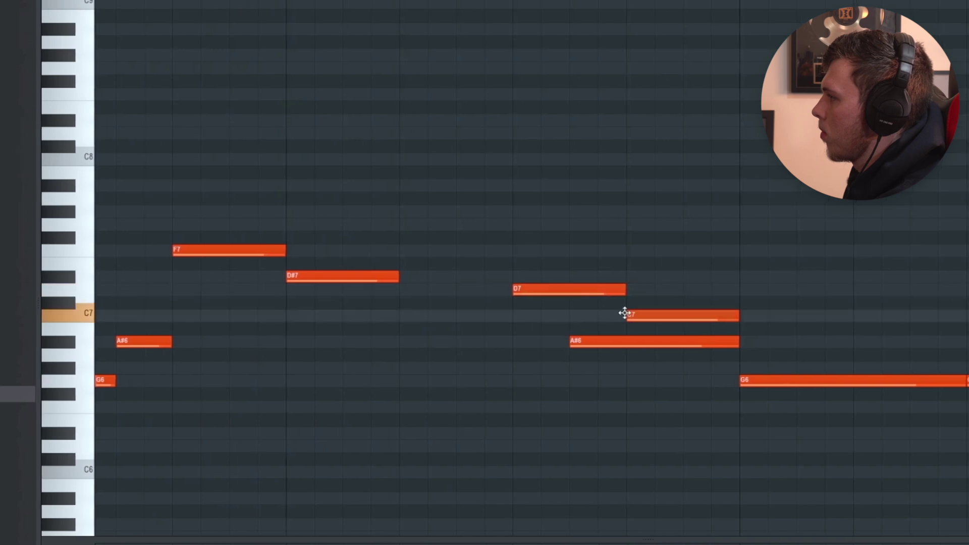
{"action": "scroll", "coordinate": [609, 358], "scroll_direction": "down", "scroll_amount": 3}
{"action": "key", "text": "space"}
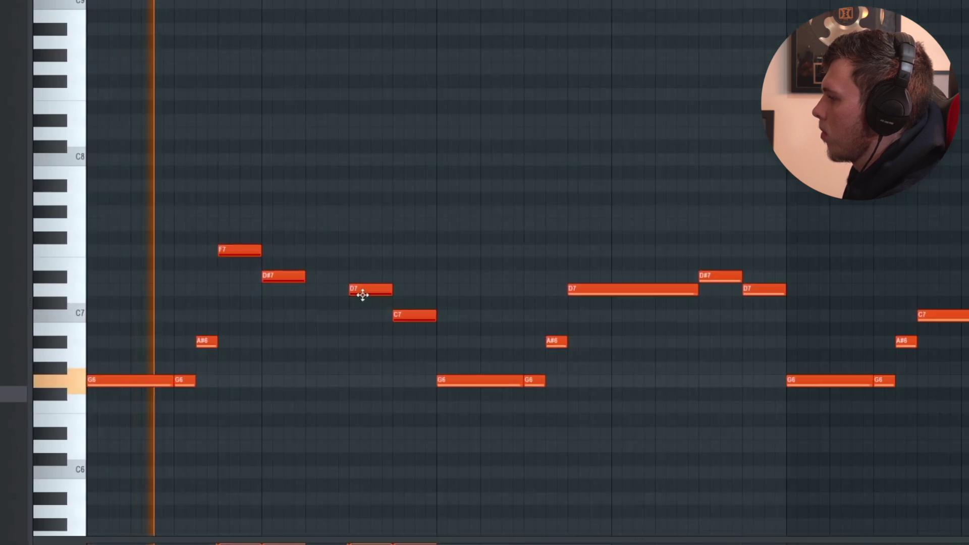
{"action": "key", "text": "ctrl+d"}
{"action": "scroll", "coordinate": [307, 210], "scroll_direction": "down", "scroll_amount": 2}
{"action": "scroll", "coordinate": [634, 225], "scroll_direction": "up", "scroll_amount": 3}
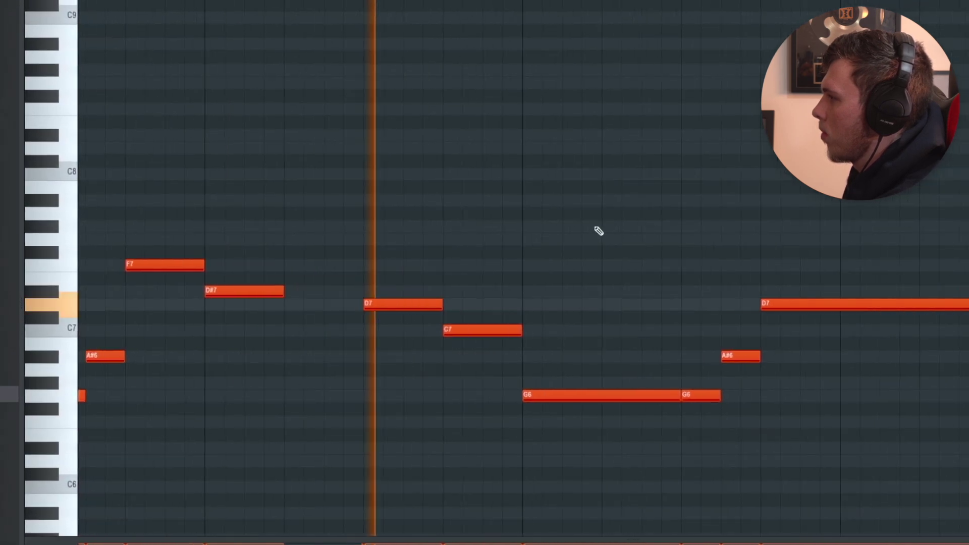
Raise the second phrase's long D7 to F7 and lengthen the first phrase's D#7 to meet the following D7.
{"action": "scroll", "coordinate": [601, 282], "scroll_direction": "up", "scroll_amount": 3}
{"action": "scroll", "coordinate": [555, 328], "scroll_direction": "up", "scroll_amount": 2}
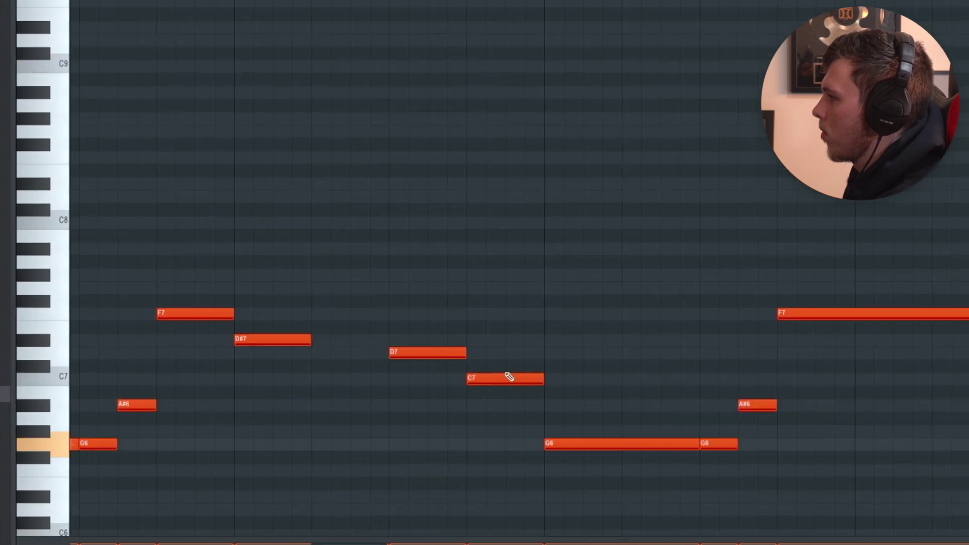
{"action": "left_click_drag", "start_coordinate": [308, 340], "coordinate": [385, 336]}
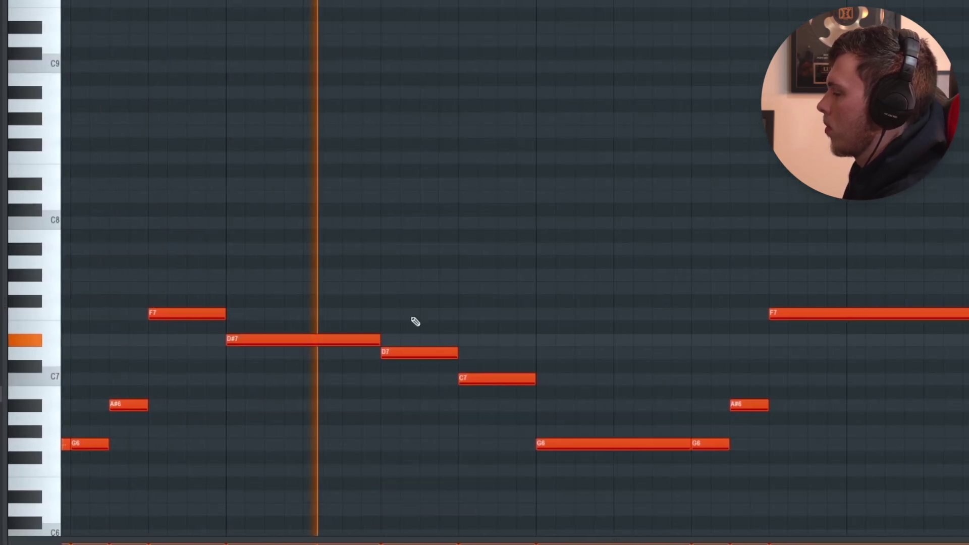
Shorten the first phrase's D7 and extend an earlier-starting C7 up to the next G6.
{"action": "scroll", "coordinate": [464, 292], "scroll_direction": "down", "scroll_amount": 3}
{"action": "scroll", "coordinate": [379, 244], "scroll_direction": "down", "scroll_amount": 3}
{"action": "scroll", "coordinate": [320, 227], "scroll_direction": "up", "scroll_amount": 2}
{"action": "key", "text": "space"}
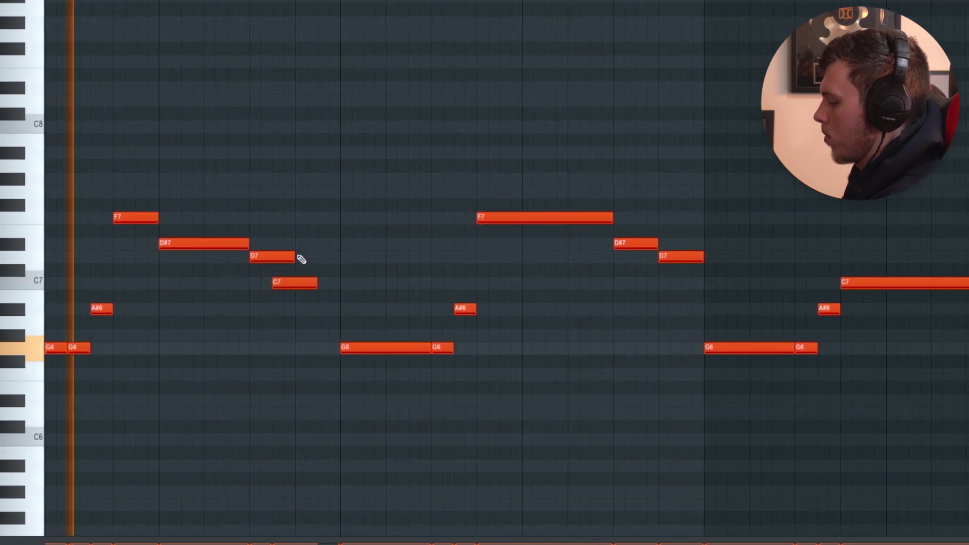
{"action": "scroll", "coordinate": [275, 193], "scroll_direction": "down", "scroll_amount": 2}
{"action": "scroll", "coordinate": [273, 193], "scroll_direction": "up", "scroll_amount": 4}
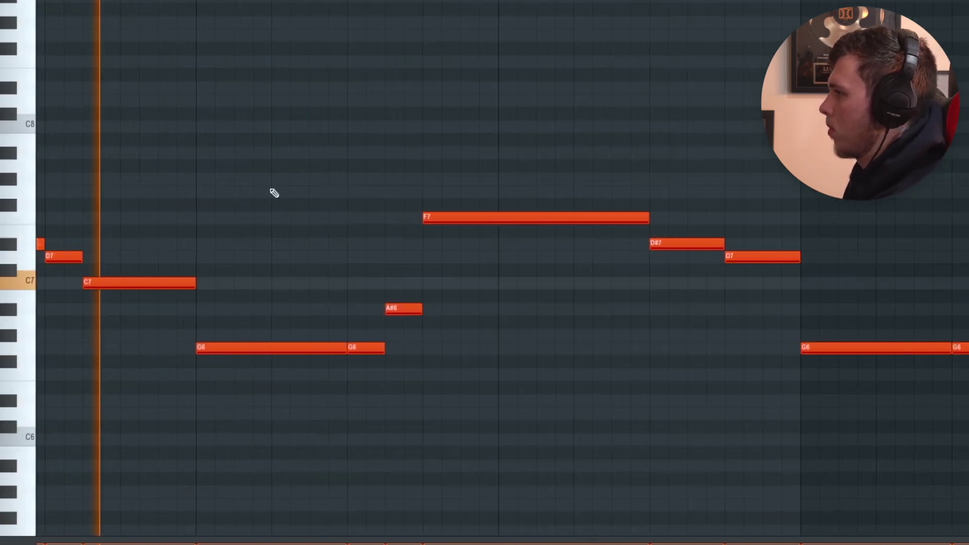
End the second phrase with G7, F7 and two stacked chords, and arpeggiate the chords with the Flip pattern.
{"action": "scroll", "coordinate": [273, 193], "scroll_direction": "down", "scroll_amount": 2}
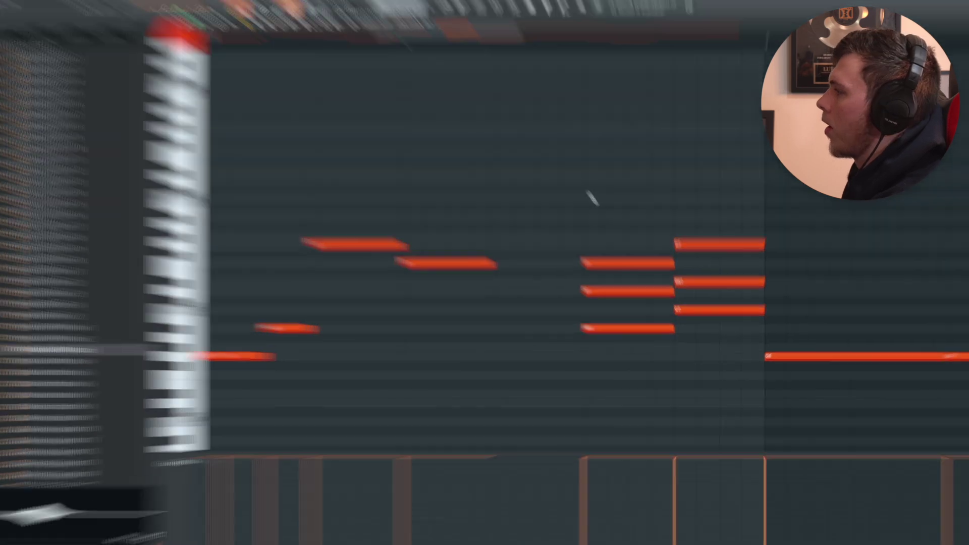
{"action": "left_click_drag", "start_coordinate": [512, 91], "coordinate": [721, 313]}
{"action": "key", "text": "alt+a"}
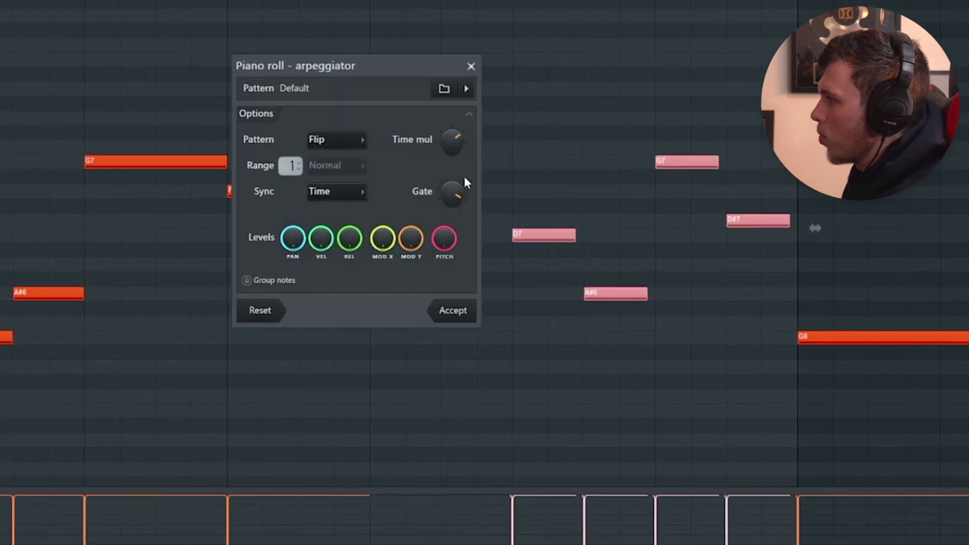
{"action": "key", "text": "Return"}
{"action": "scroll", "coordinate": [319, 158], "scroll_direction": "down", "scroll_amount": 2}
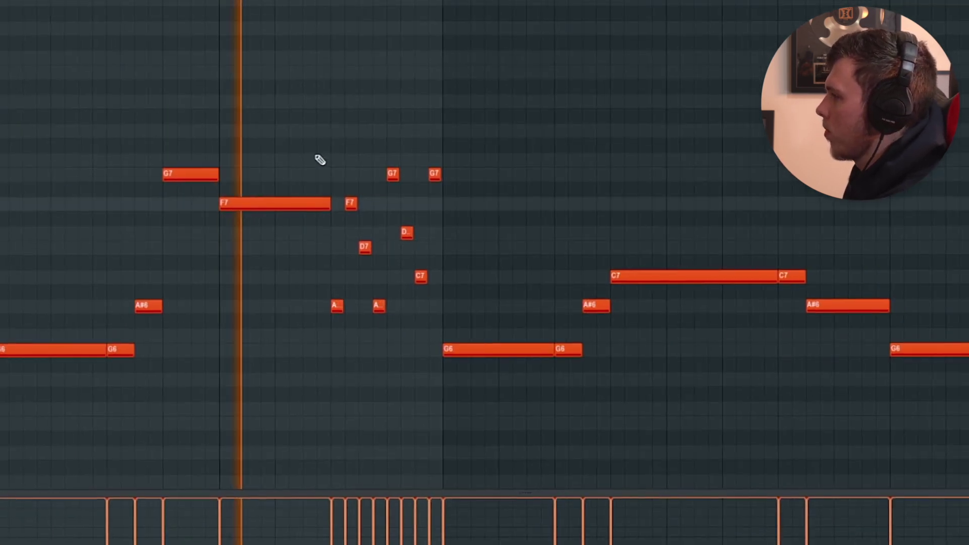
Play the melody back and duplicate the eight arpeggiated notes directly after the second phrase.
{"action": "scroll", "coordinate": [365, 132], "scroll_direction": "up", "scroll_amount": 4}
{"action": "scroll", "coordinate": [378, 216], "scroll_direction": "down", "scroll_amount": 2}
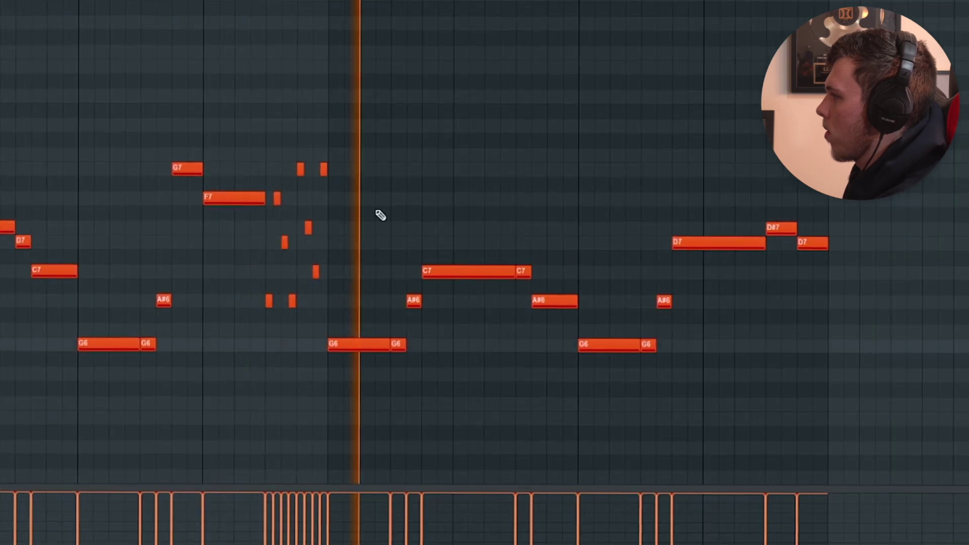
{"action": "left_click_drag", "start_coordinate": [376, 366], "coordinate": [264, 142]}
{"action": "key", "text": "ctrl+b"}
{"action": "scroll", "coordinate": [392, 233], "scroll_direction": "up", "scroll_amount": 3}
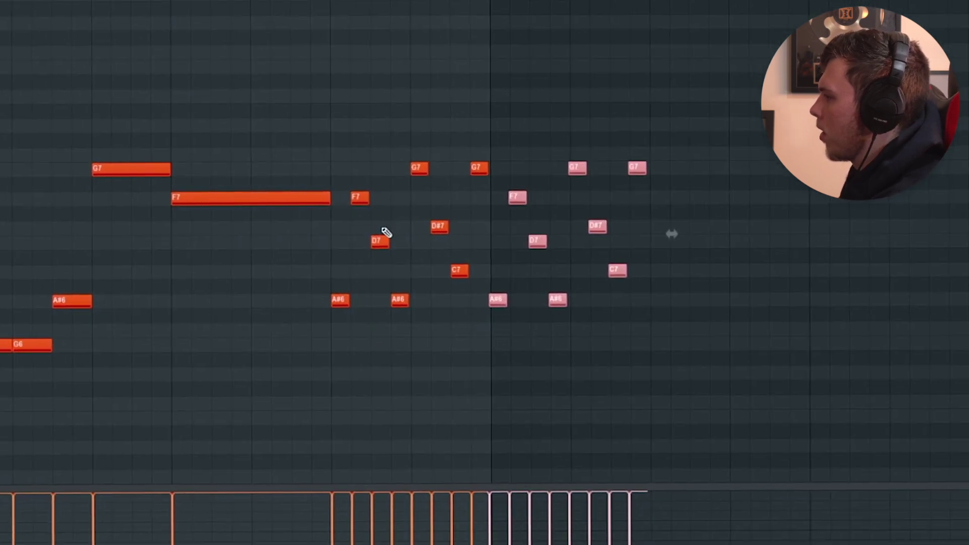
Lower the copied eight-note arpeggio by one octave and repeat it directly after itself along the pattern.
{"action": "key", "text": "ctrl+Down"}
{"action": "scroll", "coordinate": [372, 225], "scroll_direction": "down", "scroll_amount": 3}
{"action": "scroll", "coordinate": [645, 38], "scroll_direction": "down", "scroll_amount": 1}
{"action": "scroll", "coordinate": [656, 55], "scroll_direction": "down", "scroll_amount": 2}
{"action": "key", "text": "ctrl+b"}
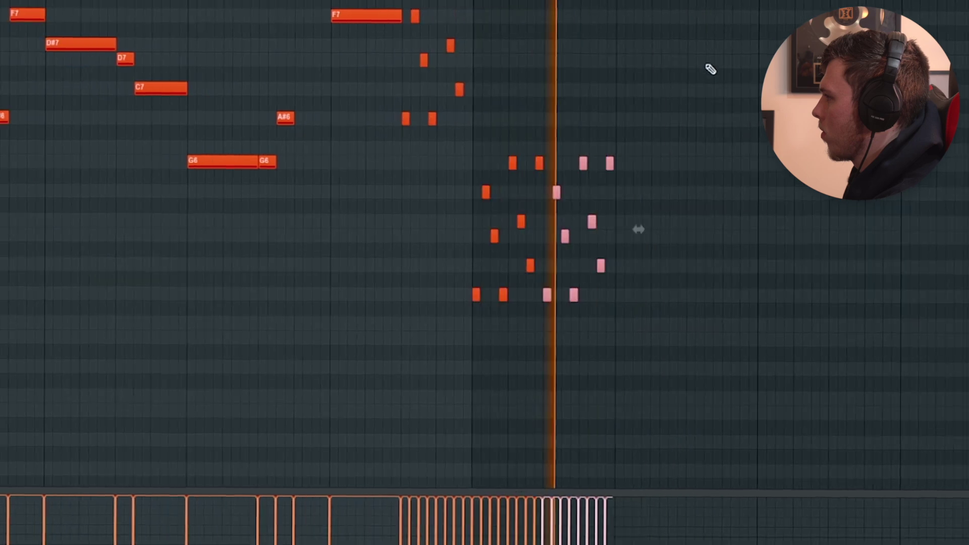
{"action": "scroll", "coordinate": [607, 149], "scroll_direction": "up", "scroll_amount": 3}
{"action": "scroll", "coordinate": [486, 287], "scroll_direction": "down", "scroll_amount": 2}
Align the Pluck clip on Track 20 with the point where the drums resume and consolidate the track from track start.
{"action": "left_click_drag", "start_coordinate": [778, 346], "coordinate": [177, 156]}
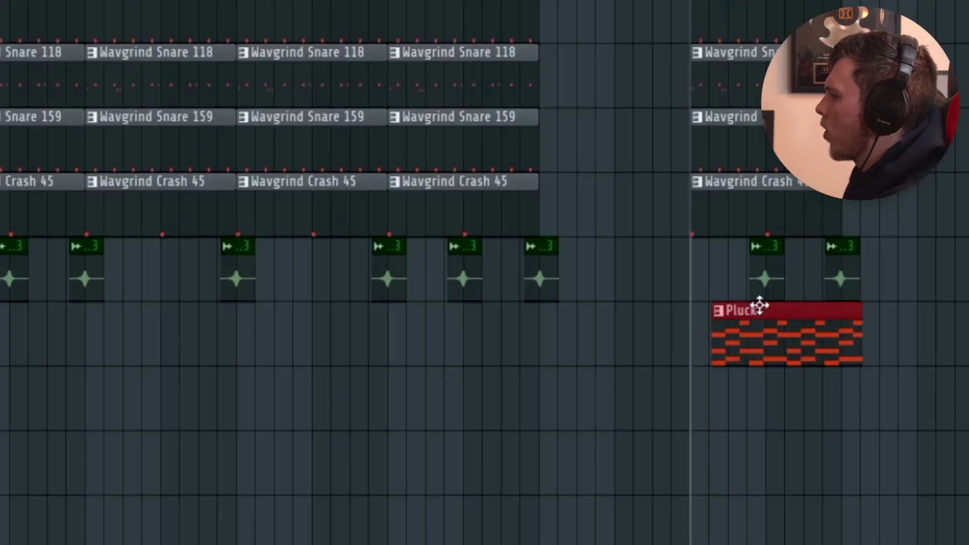
{"action": "scroll", "coordinate": [789, 411], "scroll_direction": "up", "scroll_amount": 5}
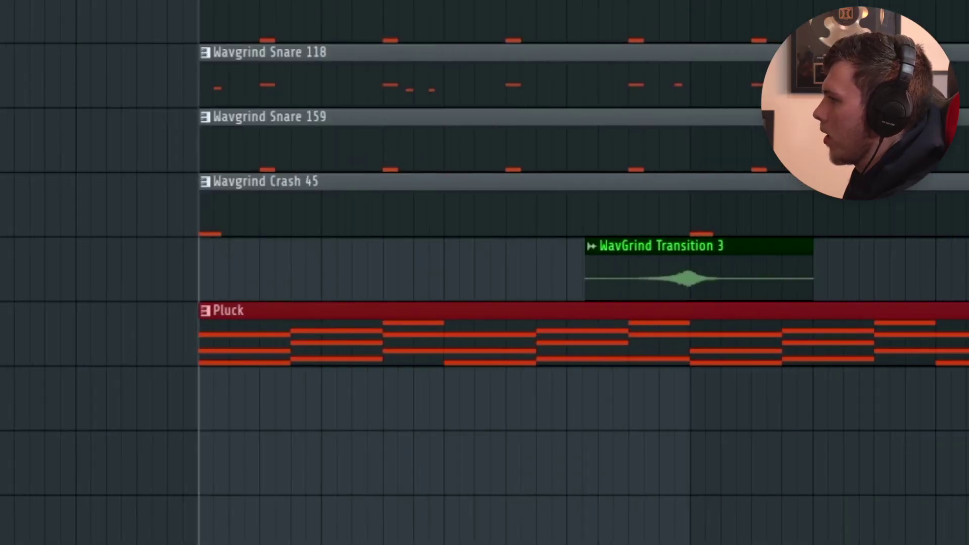
{"action": "right_click", "coordinate": [381, 84]}
{"action": "mouse_move", "coordinate": [540, 472]}
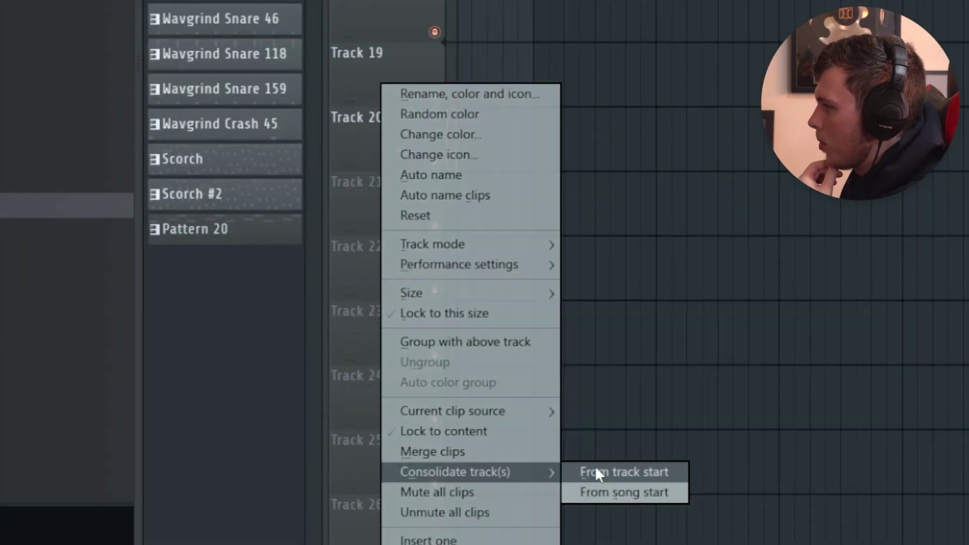
{"action": "left_click", "coordinate": [603, 471]}
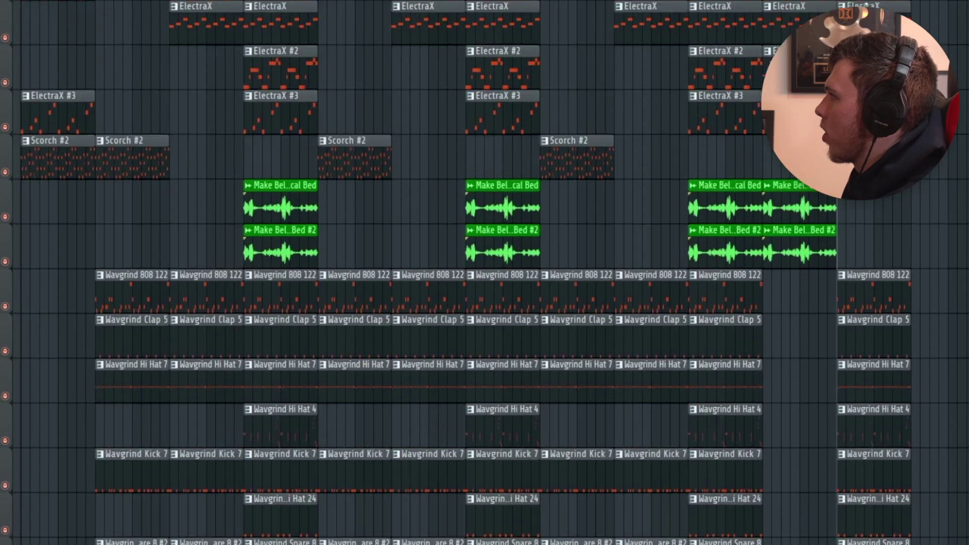
Move the consolidated Track 20 audio clip to Track 5, starting at bar 81 above the vocal beds.
{"action": "scroll", "coordinate": [873, 277], "scroll_direction": "down", "scroll_amount": 5}
{"action": "left_click_drag", "start_coordinate": [897, 252], "coordinate": [367, 182]}
{"action": "scroll", "coordinate": [886, 206], "scroll_direction": "up", "scroll_amount": 3}
{"action": "scroll", "coordinate": [886, 227], "scroll_direction": "down", "scroll_amount": 3}
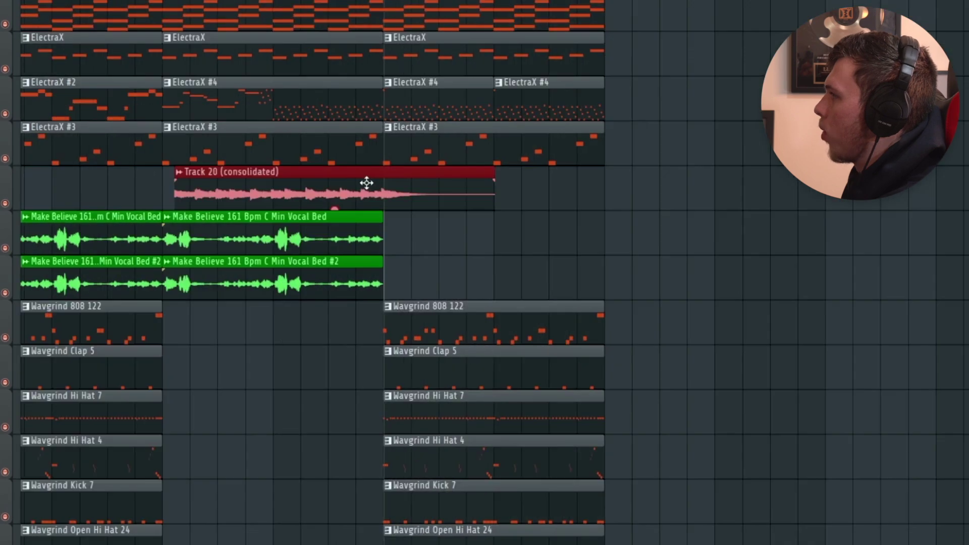
{"action": "scroll", "coordinate": [351, 182], "scroll_direction": "up", "scroll_amount": 4}
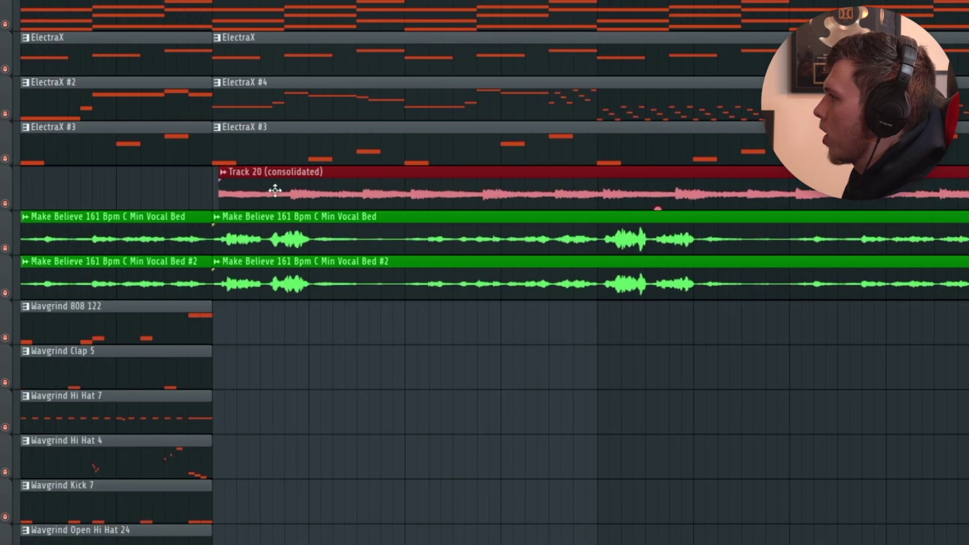
{"action": "scroll", "coordinate": [272, 189], "scroll_direction": "down", "scroll_amount": 5}
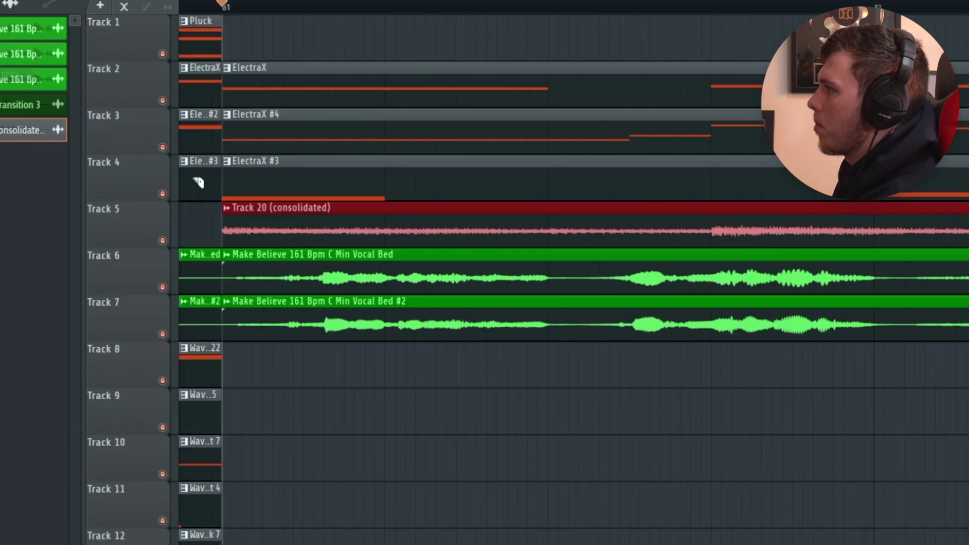
Slice the consolidated audio on Track 5 into short pieces and make the selected slices unique.
{"action": "scroll", "coordinate": [218, 259], "scroll_direction": "up", "scroll_amount": 4}
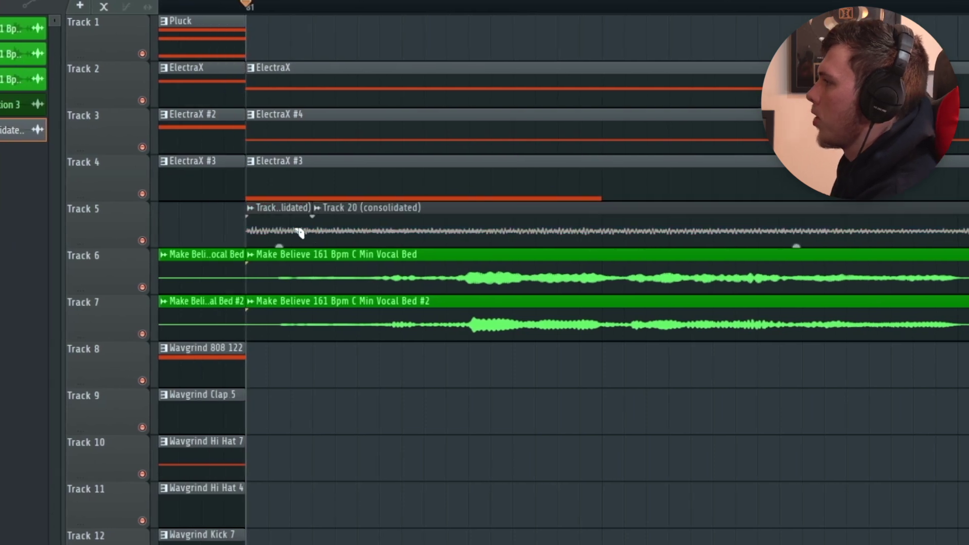
{"action": "left_click", "coordinate": [267, 208], "text": "ctrl"}
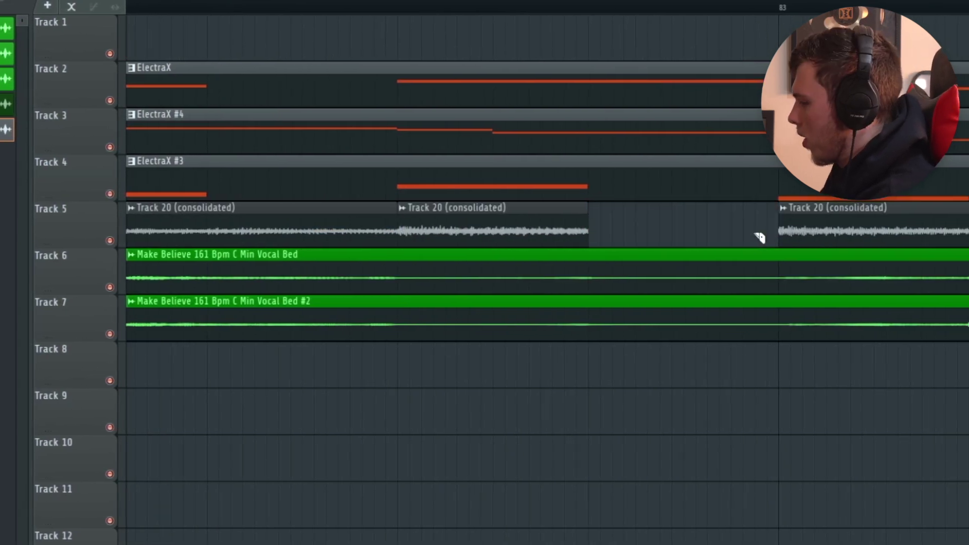
{"action": "left_click", "coordinate": [445, 208]}
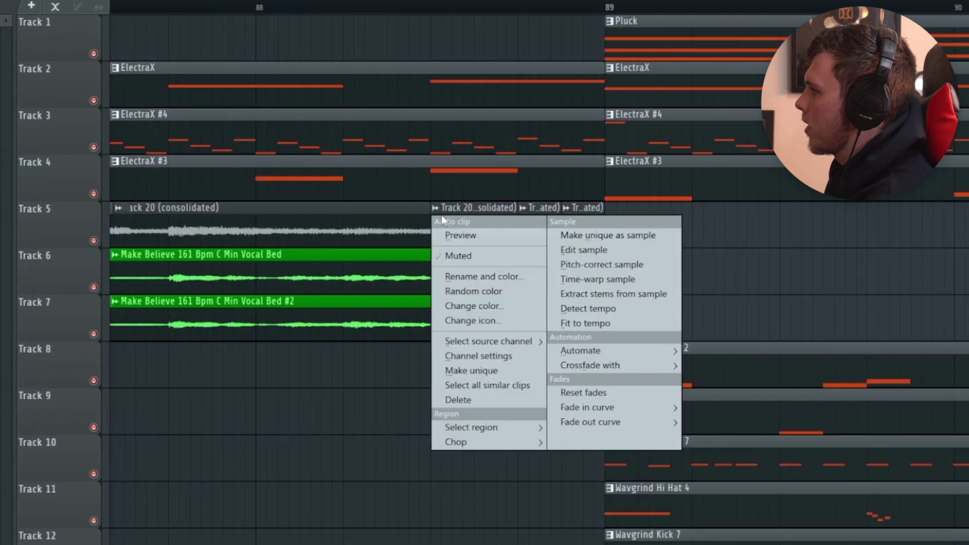
{"action": "left_click", "coordinate": [474, 358]}
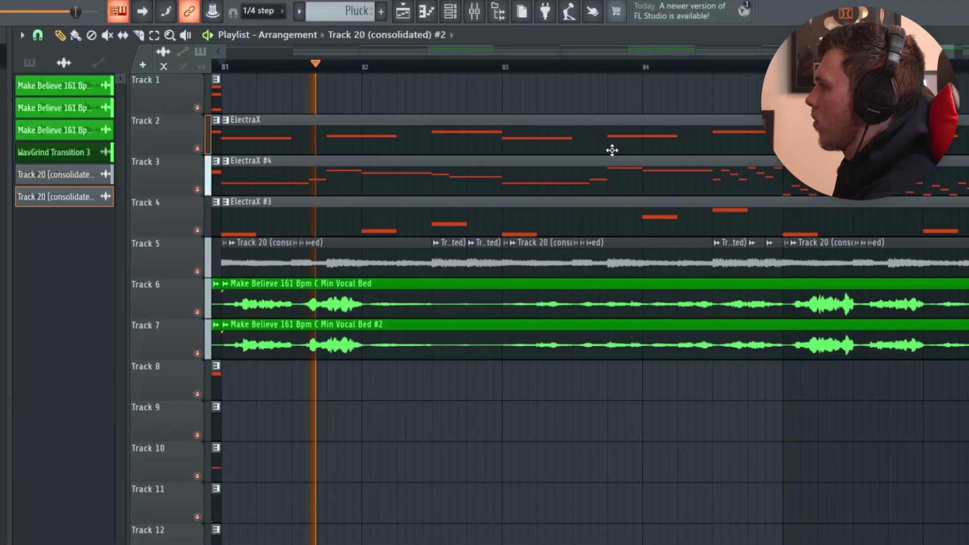
{"action": "scroll", "coordinate": [621, 139], "scroll_direction": "down", "scroll_amount": 2}
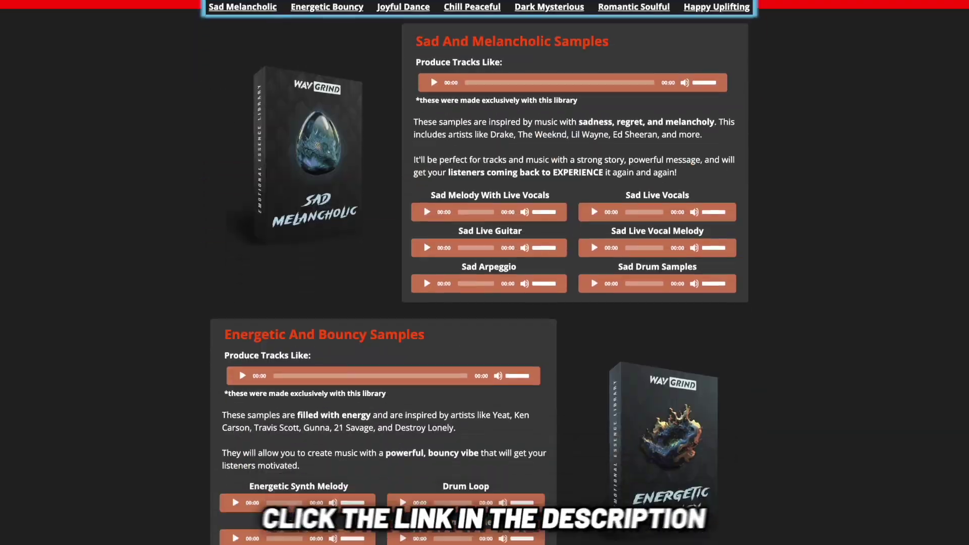
{"action": "scroll", "coordinate": [485, 272], "scroll_direction": "down", "scroll_amount": 15}
{"action": "scroll", "coordinate": [484, 273], "scroll_direction": "down", "scroll_amount": 20}
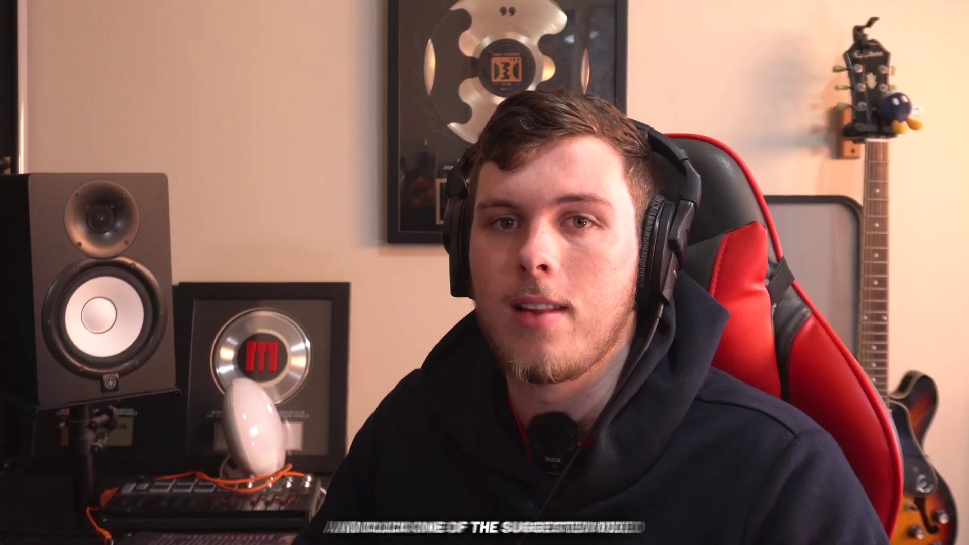